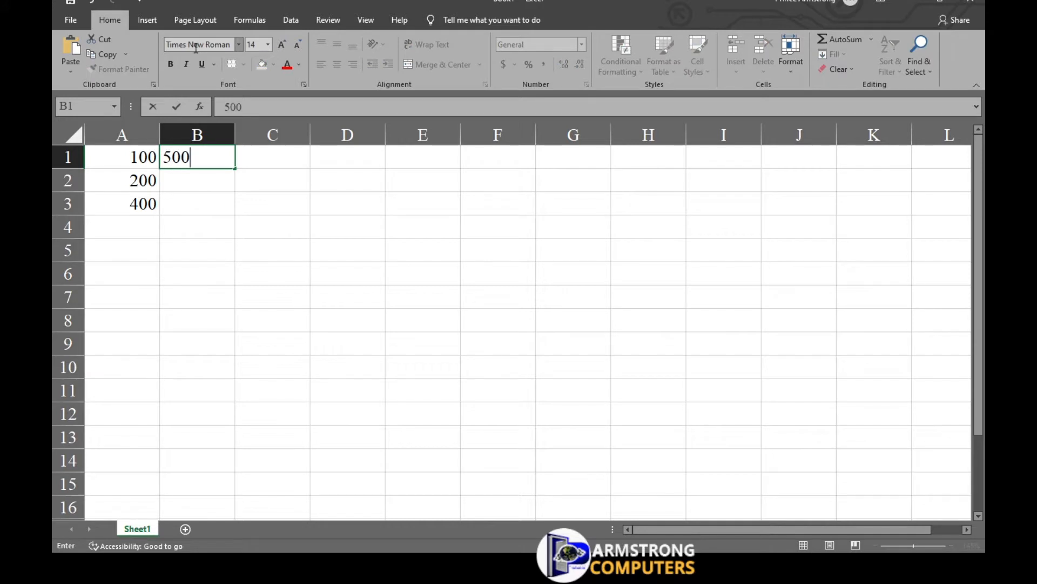
- Fill cells B1 to B3 with the values 500, 500 and 700
key("ctrl+Return")
key("Down")
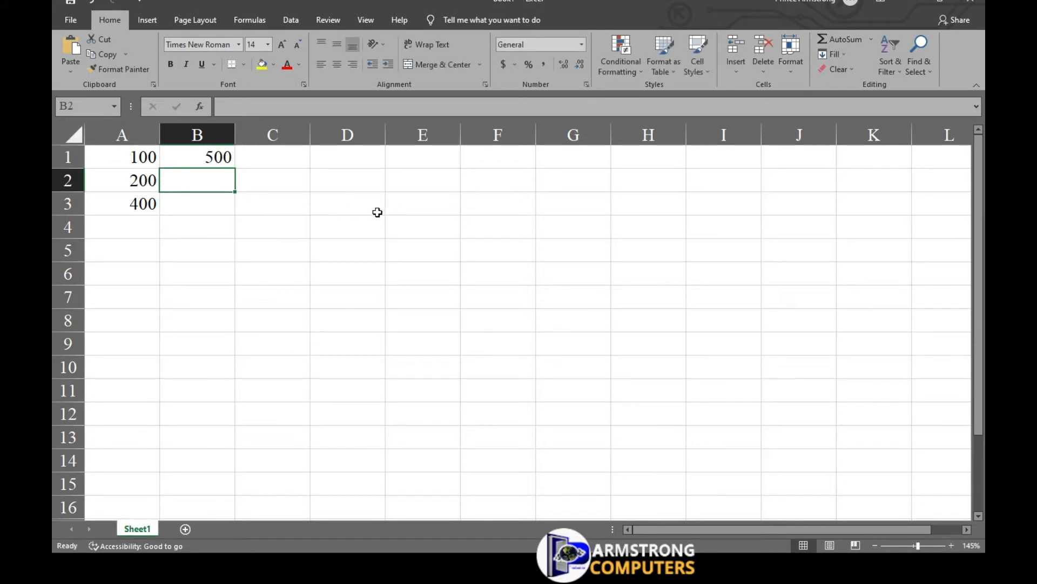
type("500")
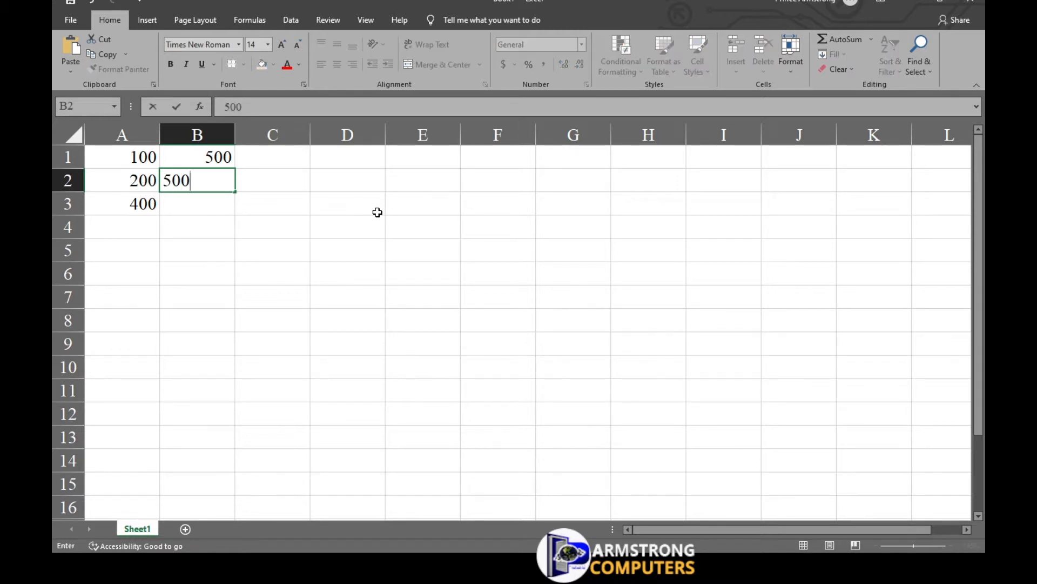
key("Return")
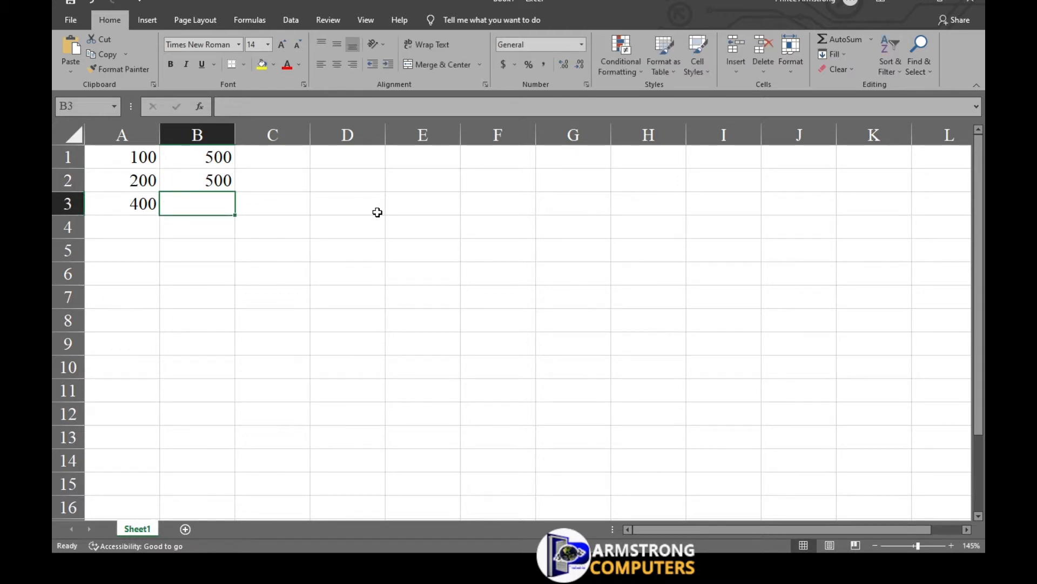
type("700")
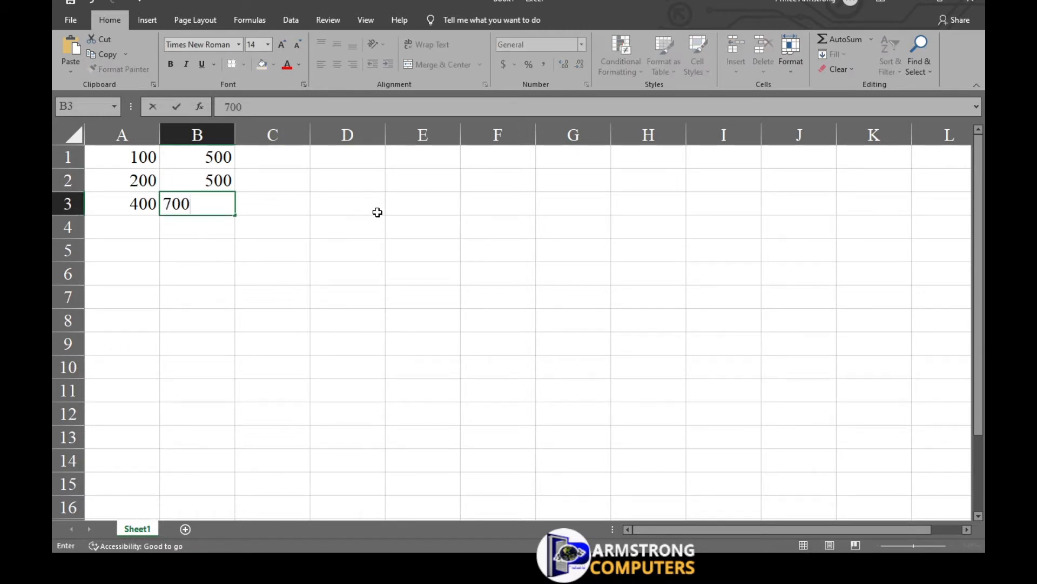
key("Tab")
- Fill cells C1 to C3 with the values 6200, 7300 and 4200
key("Up")
key("Up")
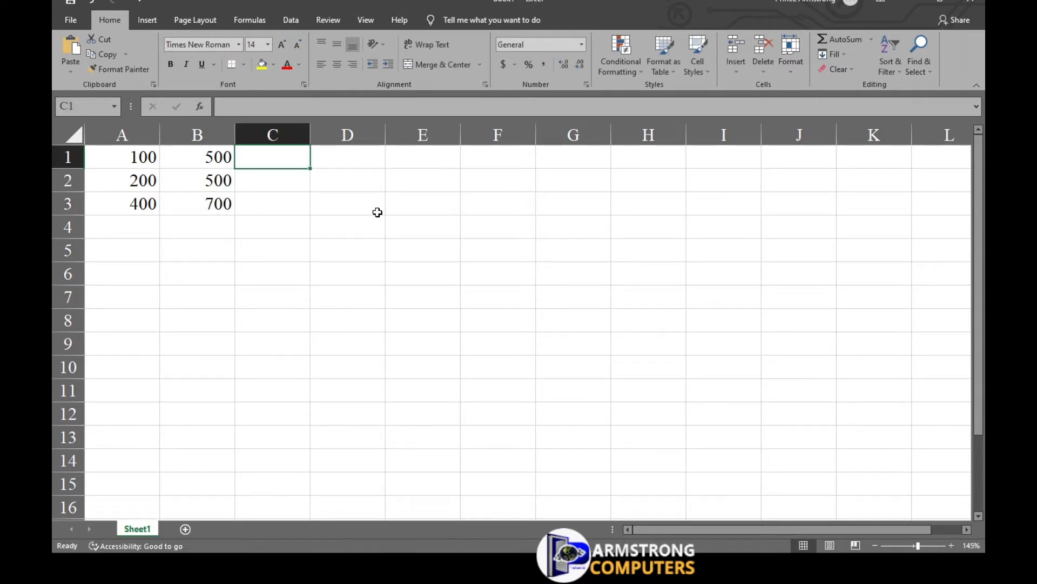
type("6200")
key("Return")
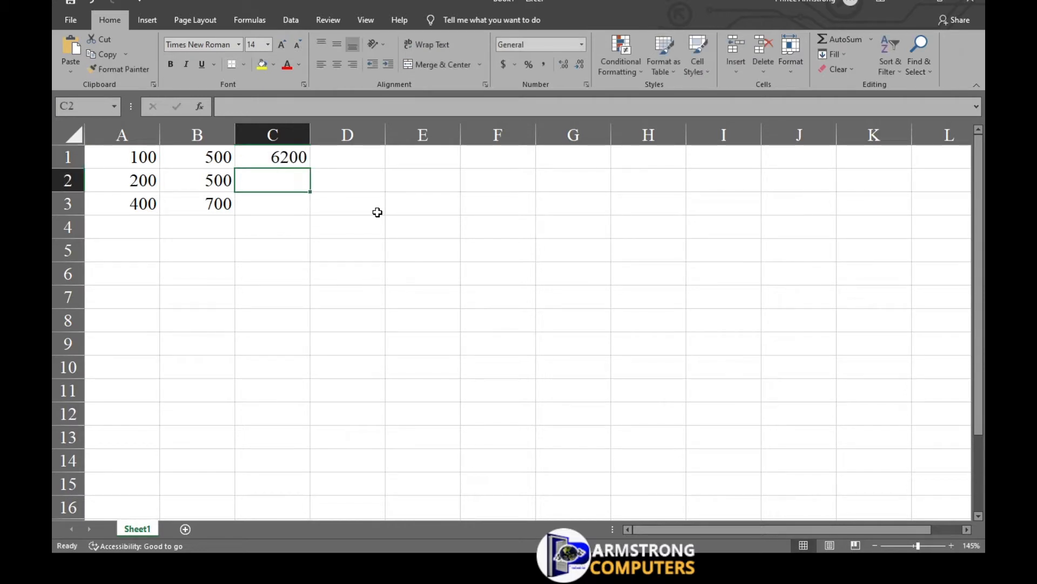
type("7300")
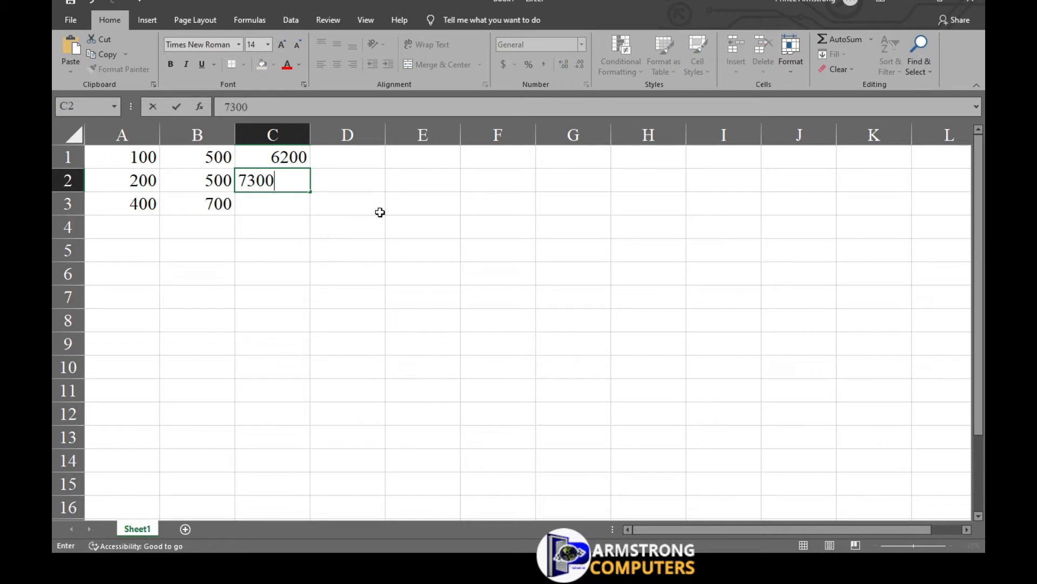
key("Return")
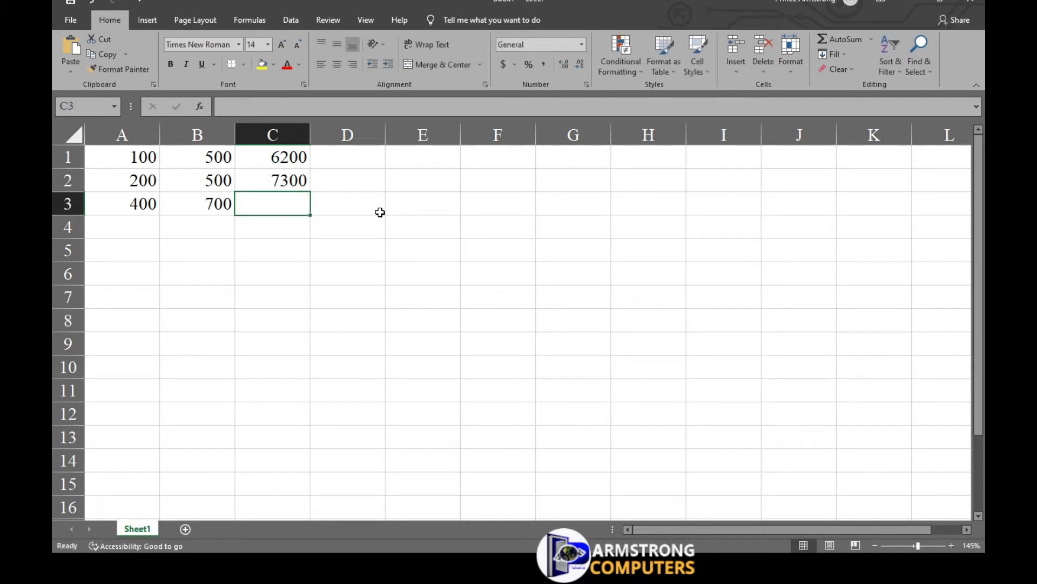
type("7")
key("BackSpace")
type("4")
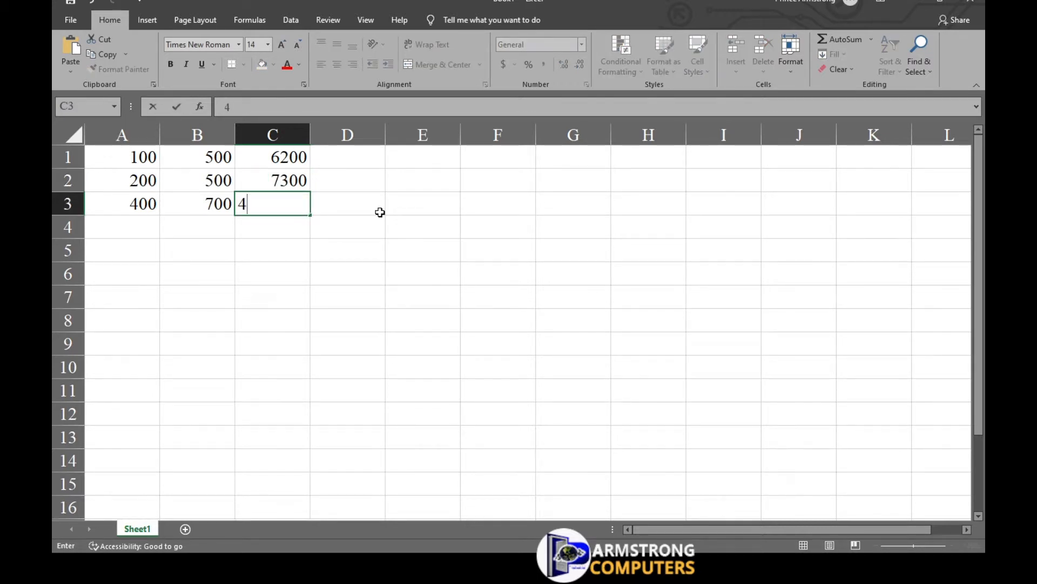
type("200")
key("Return")
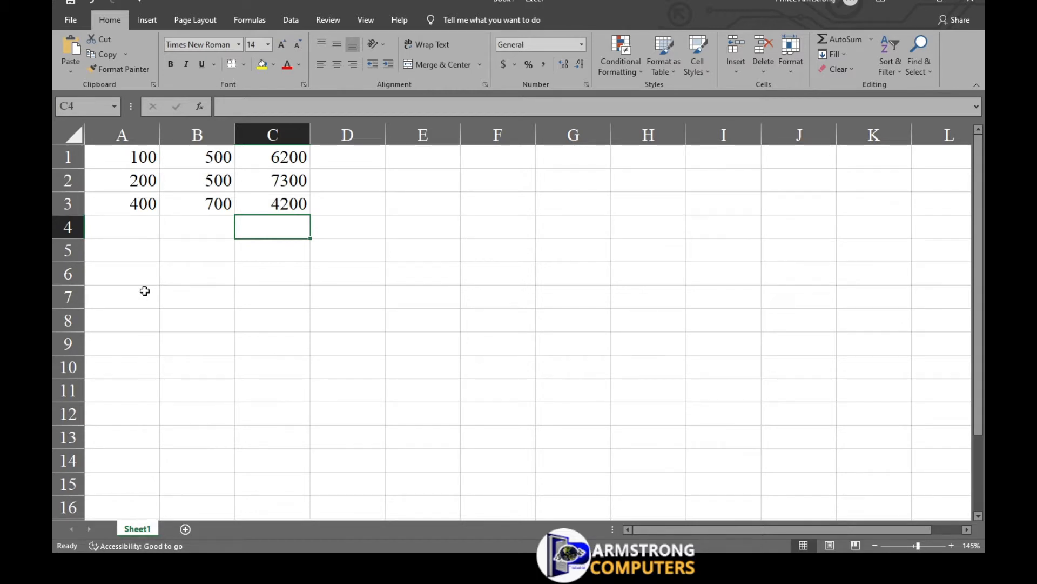
- Total column A in cell A4 with the formula =SUM(A1:A3)
left_click(124, 229)
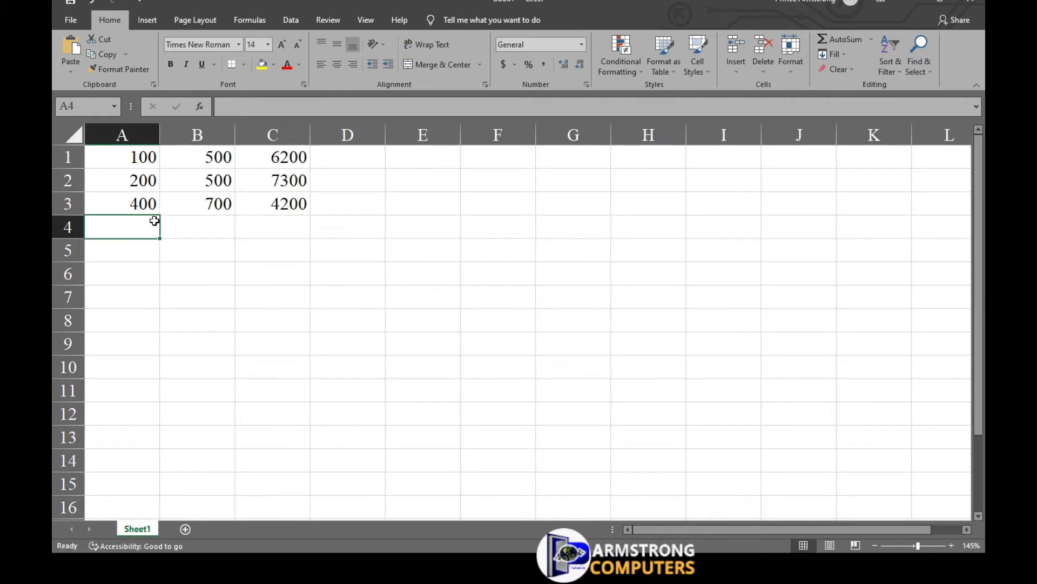
type("=su")
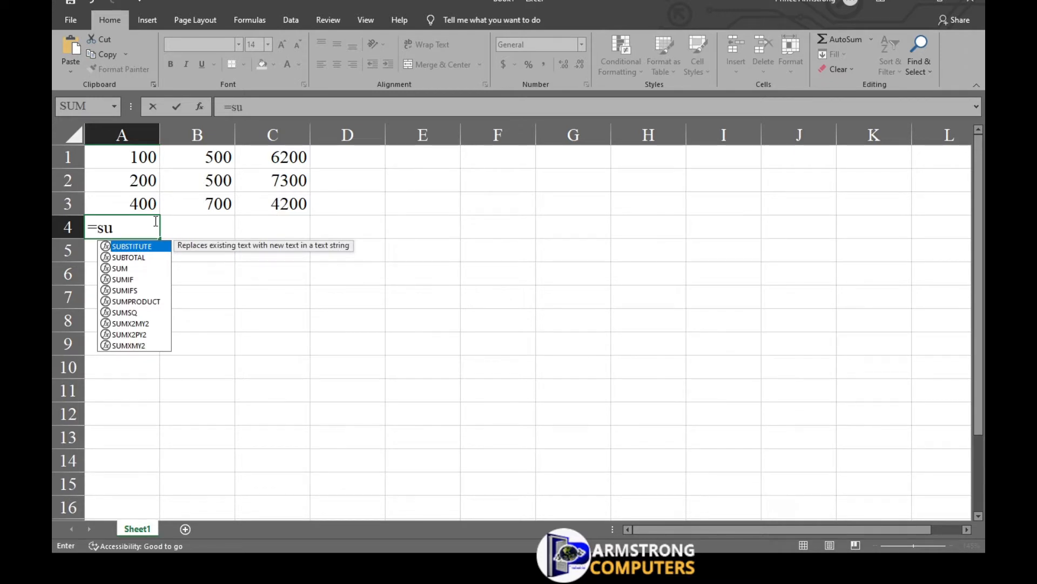
type("m(")
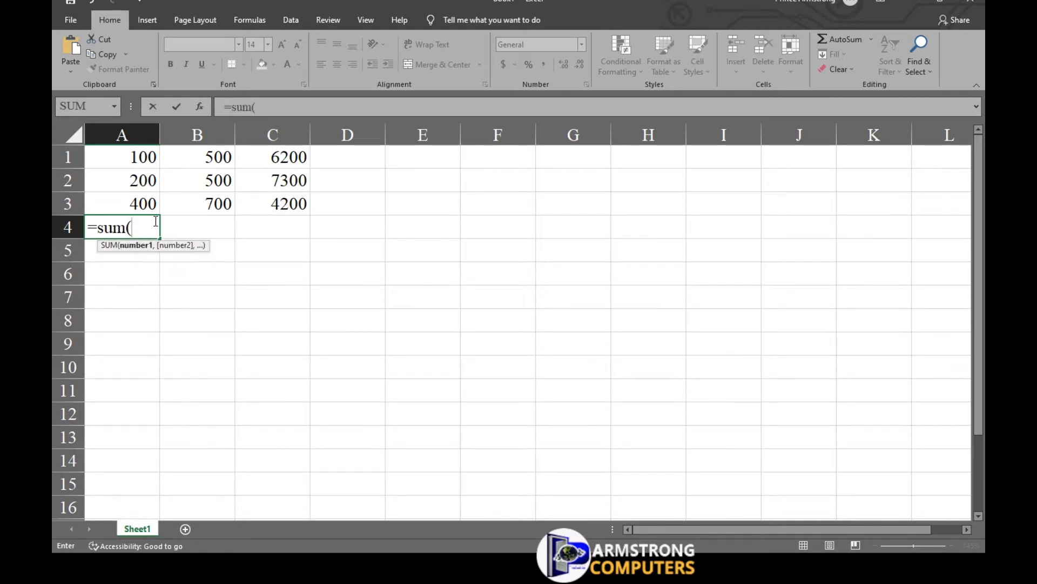
type("a1")
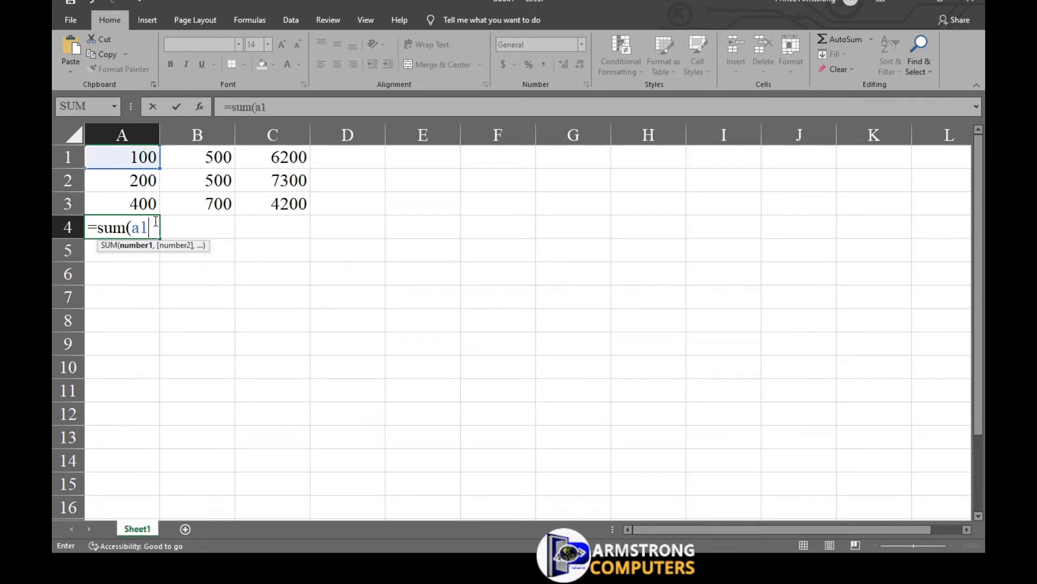
type(":a3)")
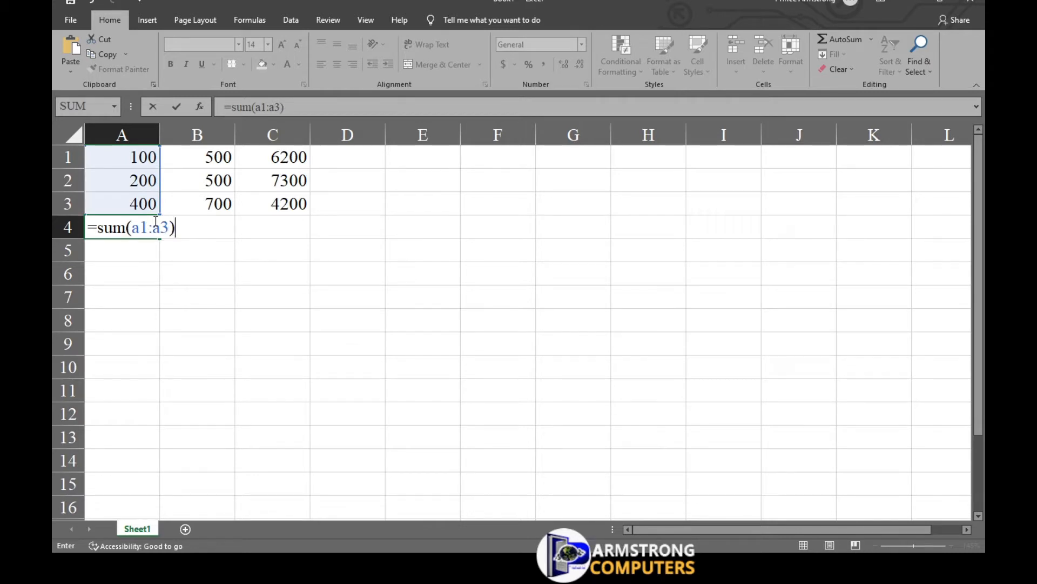
key("Return")
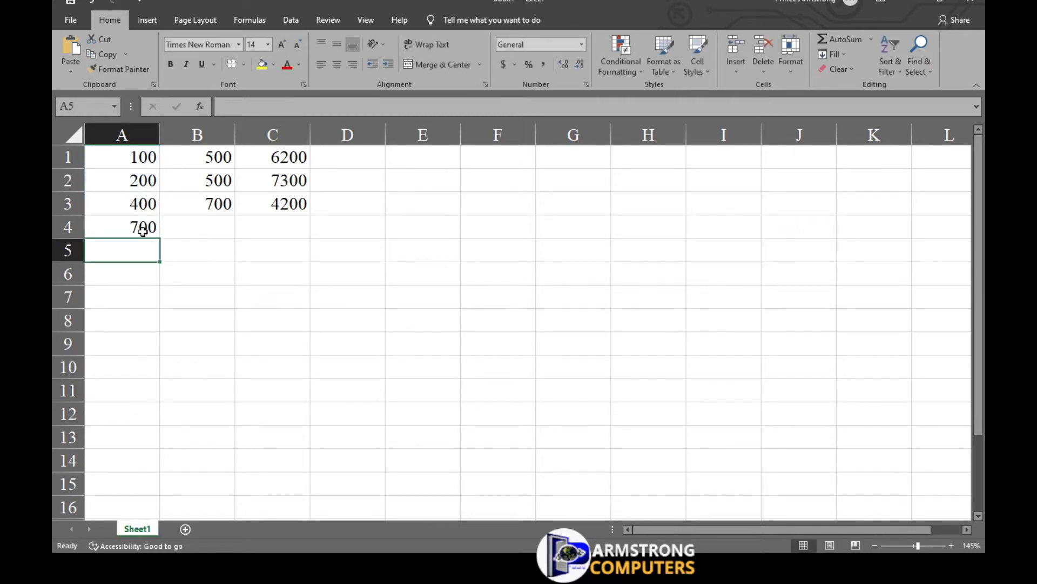
- Copy the sum formula from A4 into B4 and C4 to total columns B and C
left_click(143, 231)
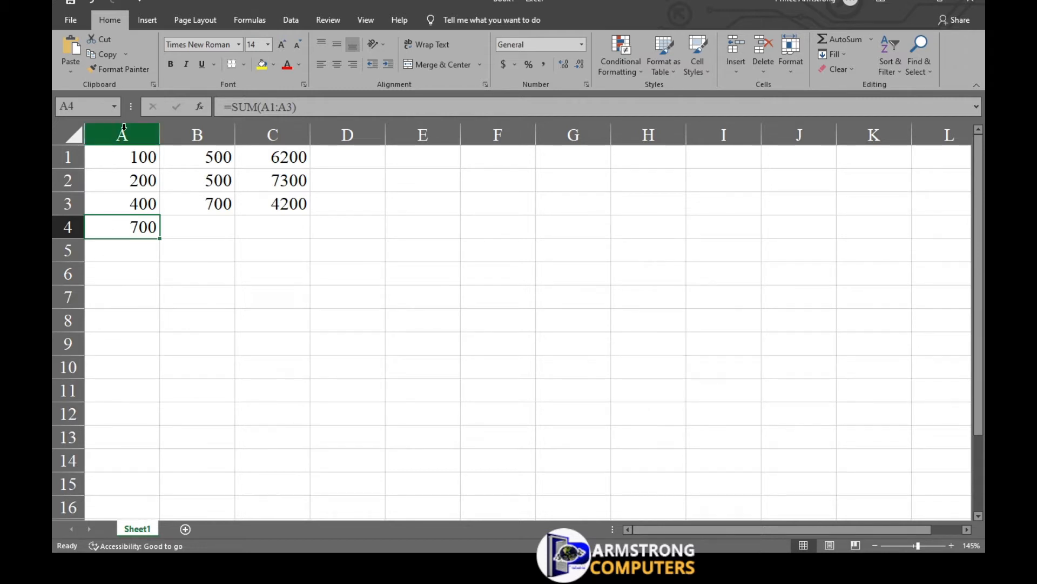
left_click(99, 57)
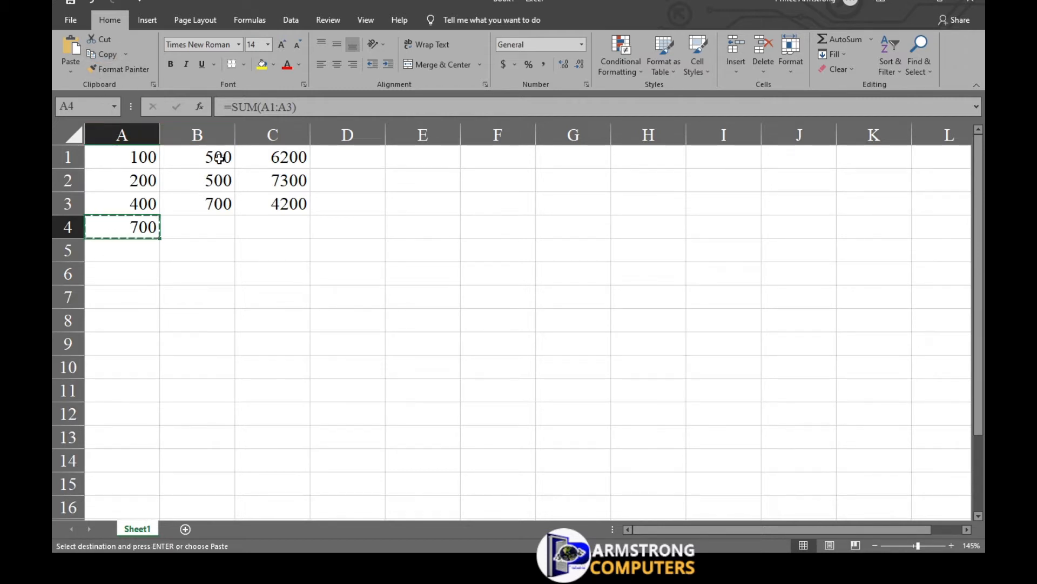
left_click(197, 230)
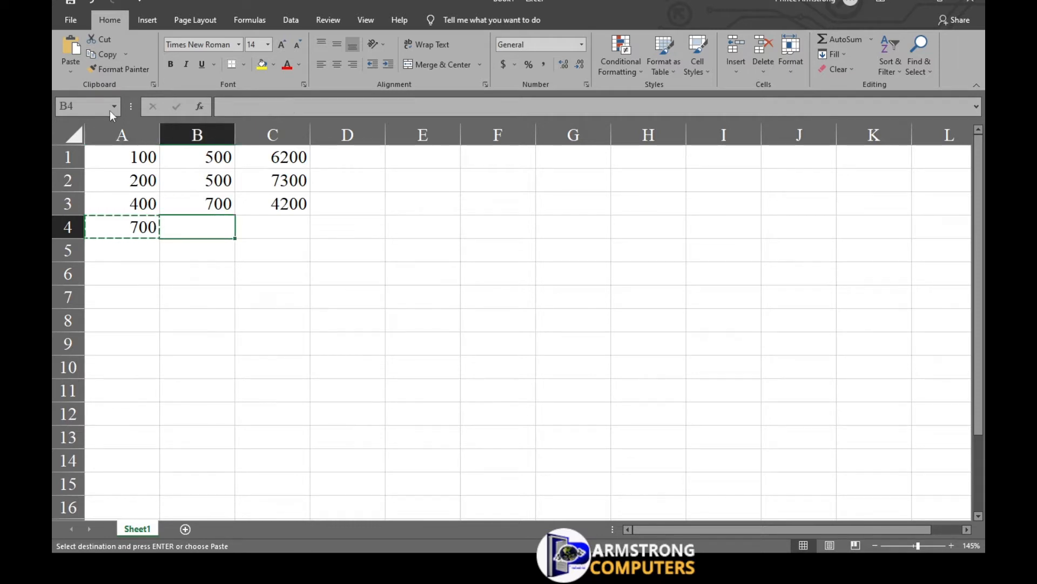
left_click(70, 48)
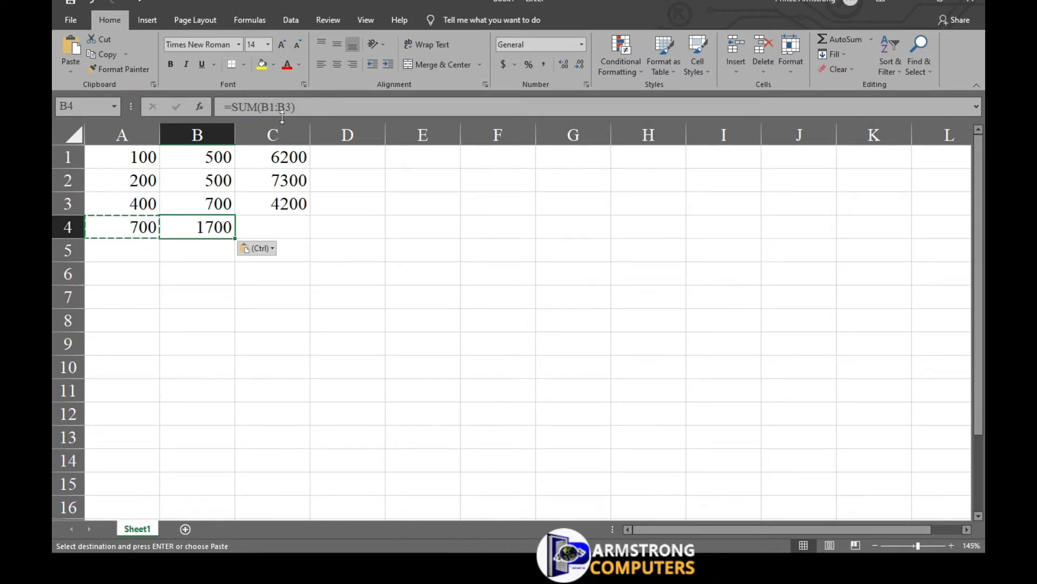
left_click(285, 229)
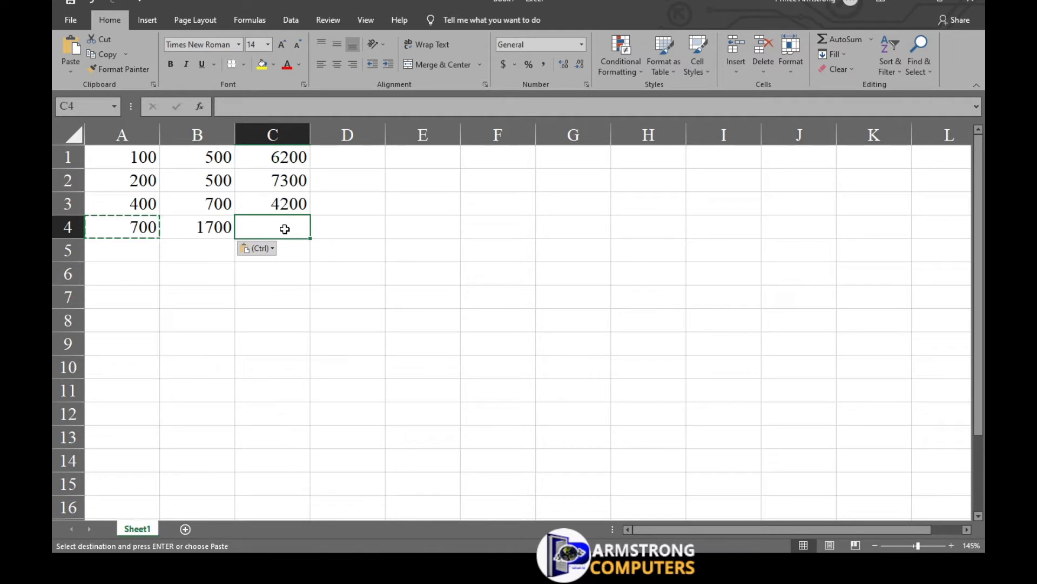
left_click(68, 46)
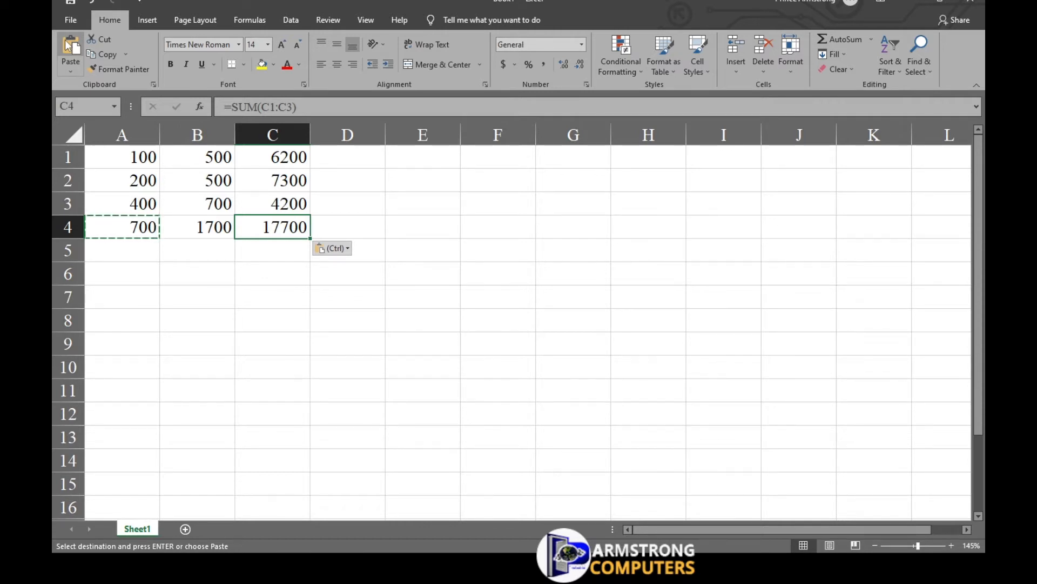
key("Return")
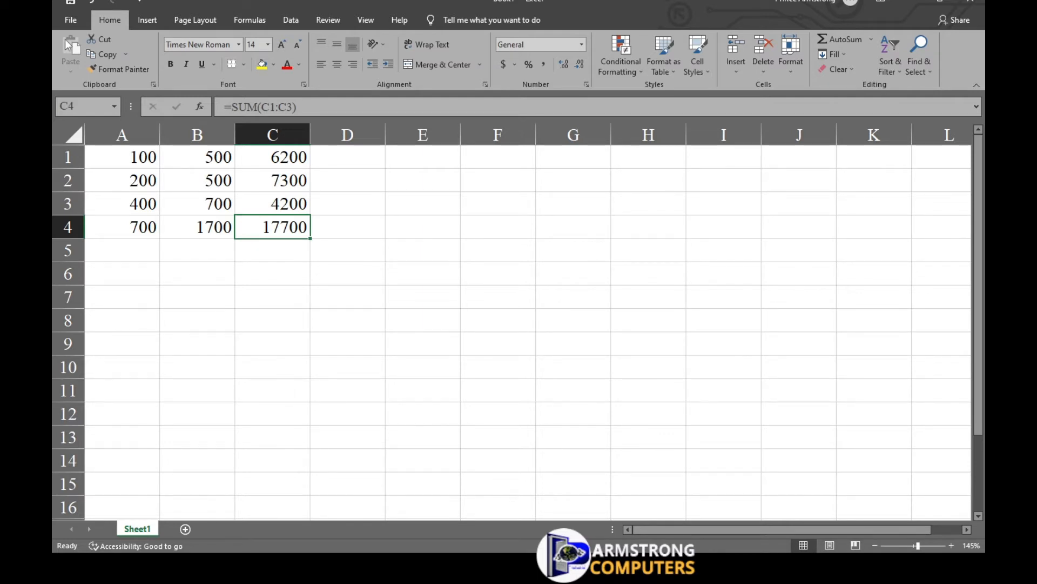
- Clear all data from A1:C4 and enter the title XYZ-CORPORATION in cell A1
key("ctrl+a")
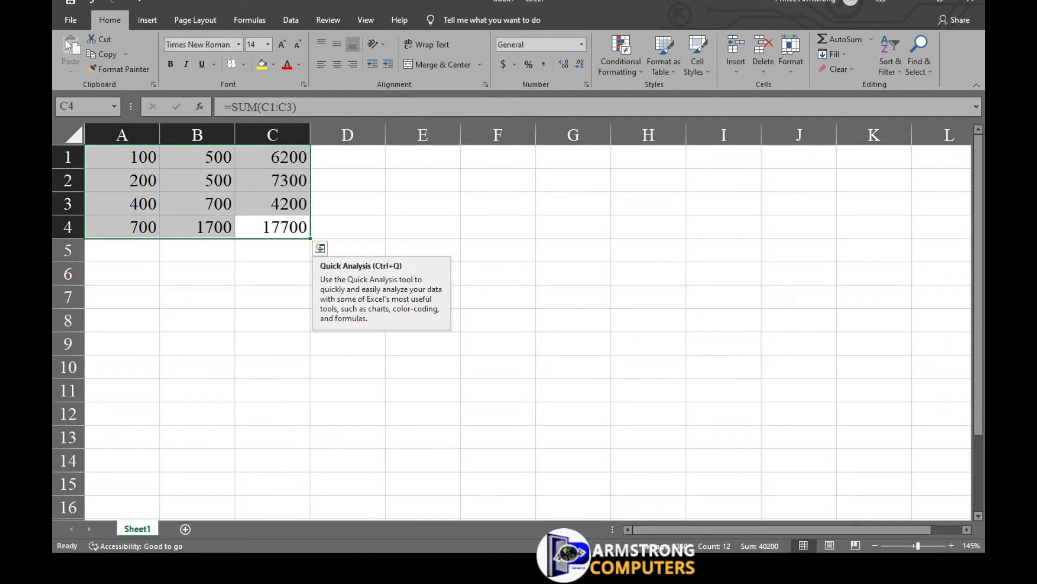
key("Delete")
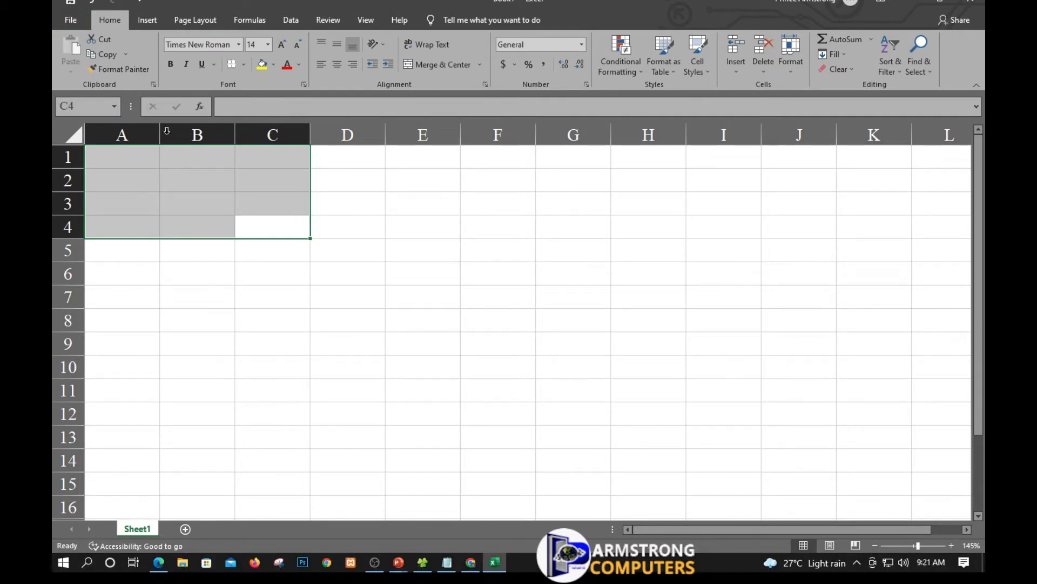
left_click(111, 167)
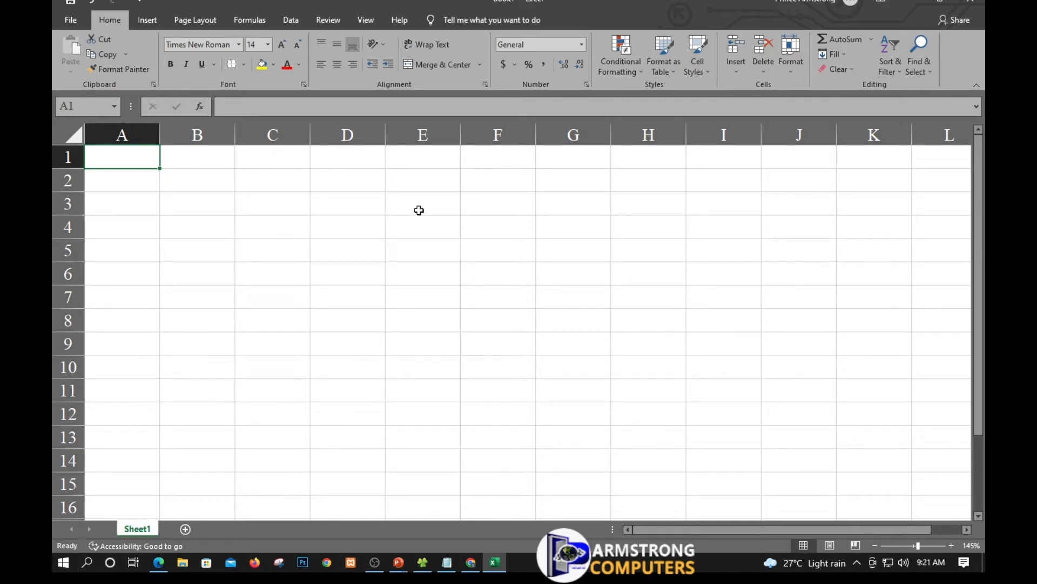
type("X")
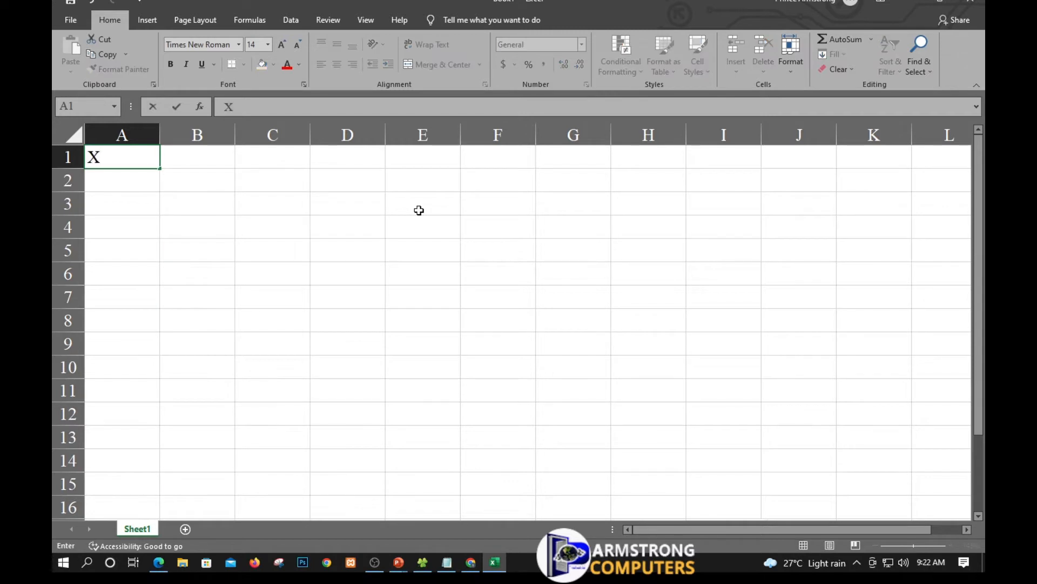
type("YZ-CORPOR")
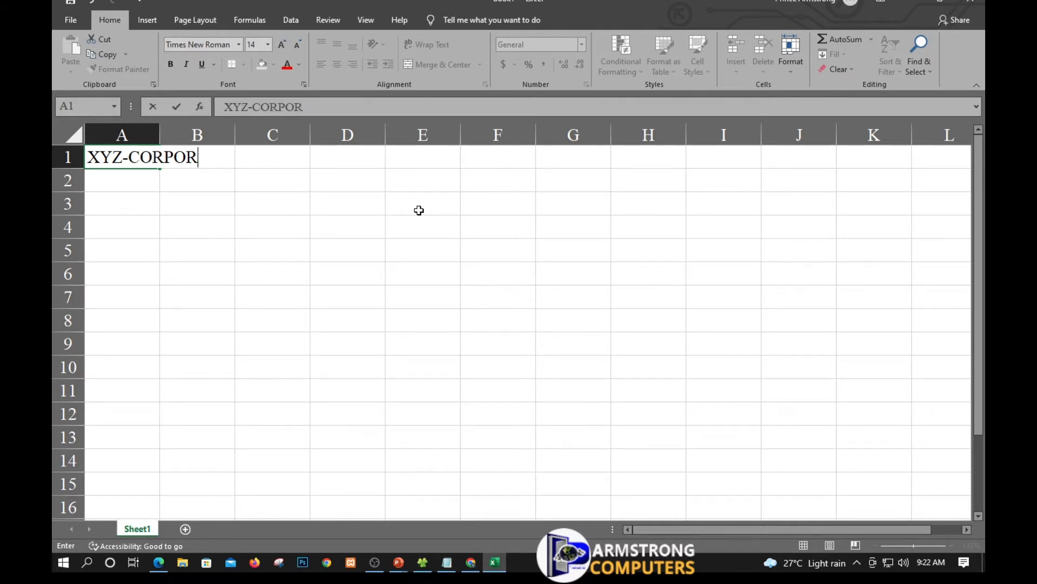
type("ATIO")
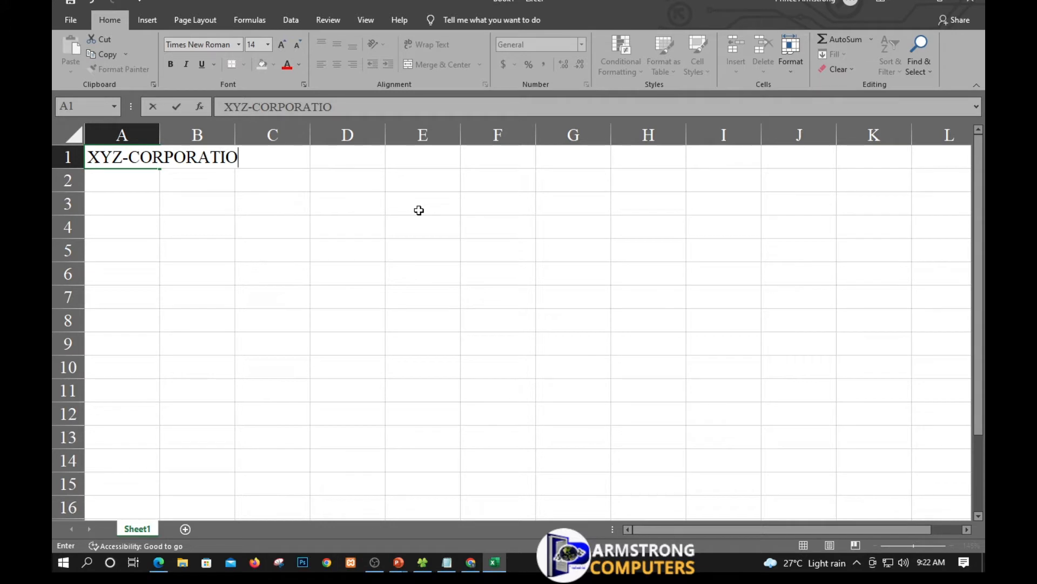
type("N")
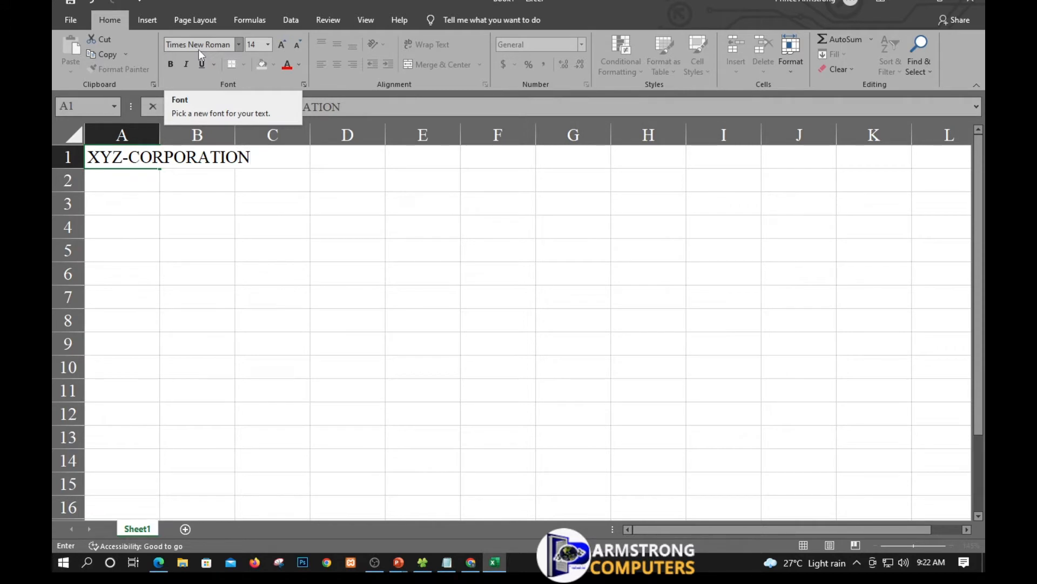
- Enter the subtitle Sales Summary in cell A2 below the company title
left_click(126, 187)
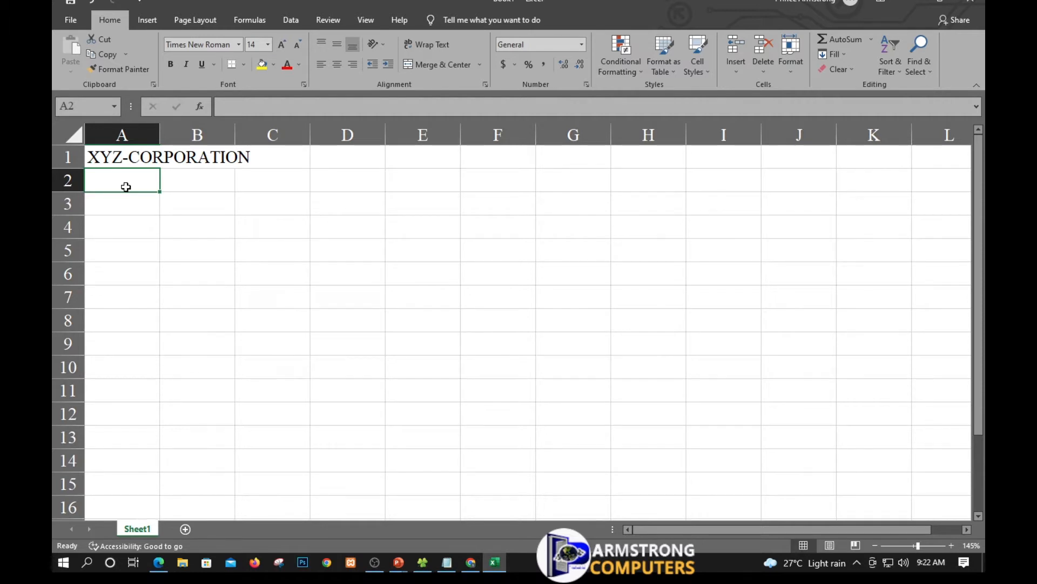
type("S")
key("BackSpace")
type("S")
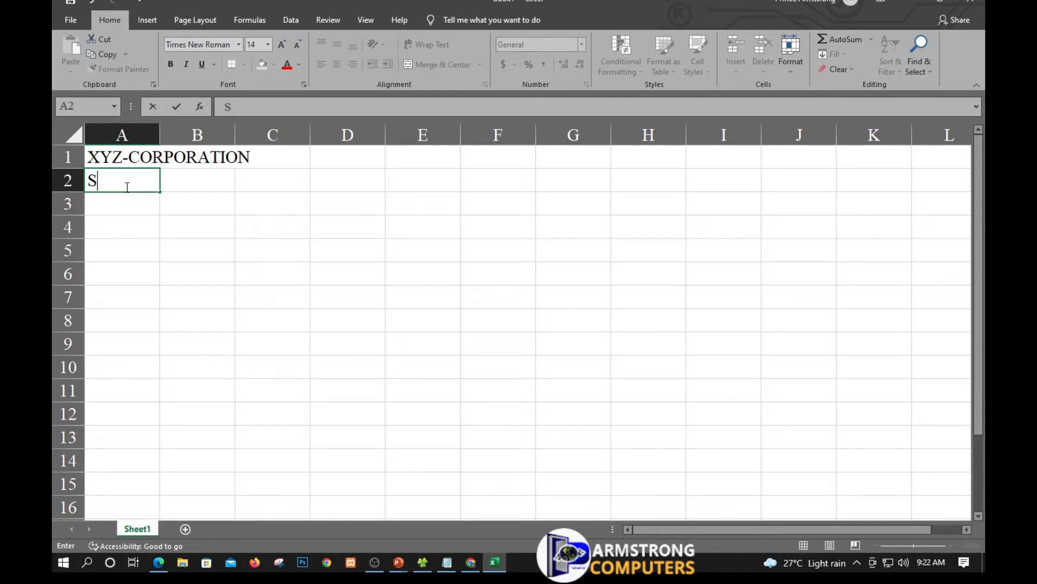
type("ales Summ")
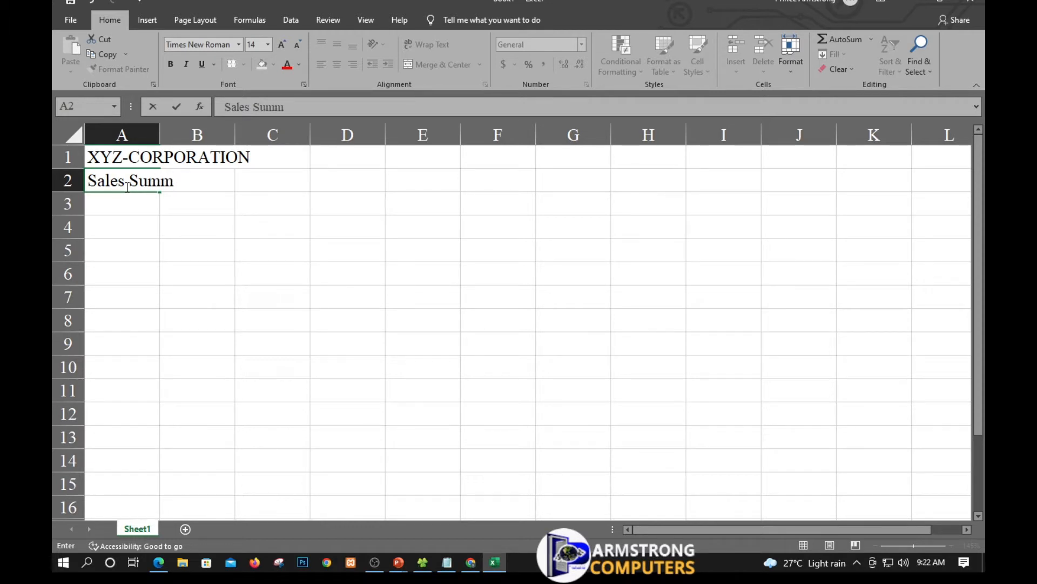
type("ary")
key("Return")
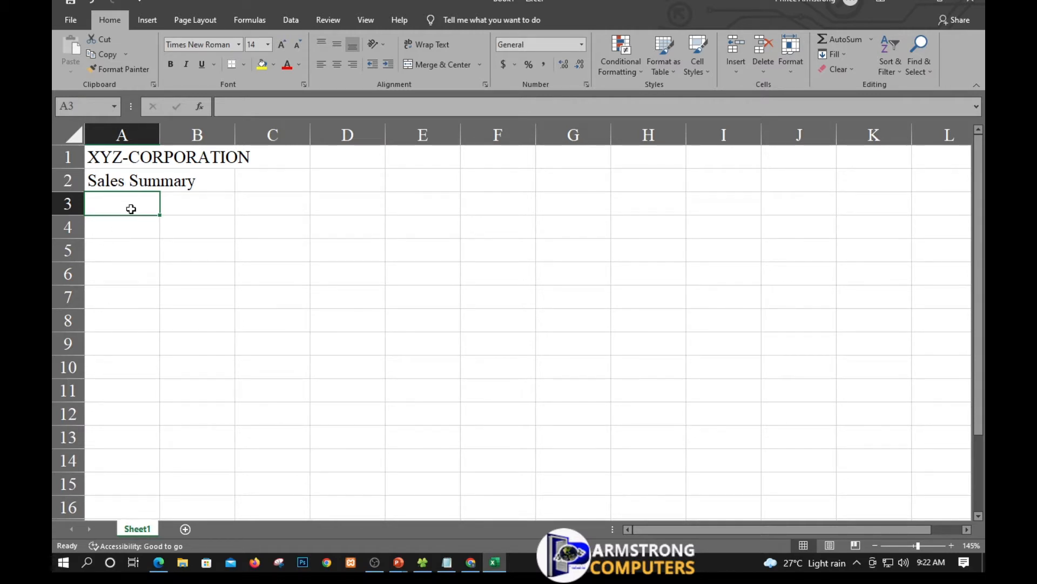
- Enter the label Month in cell A4 and January beside it in cell B4
left_click(152, 224)
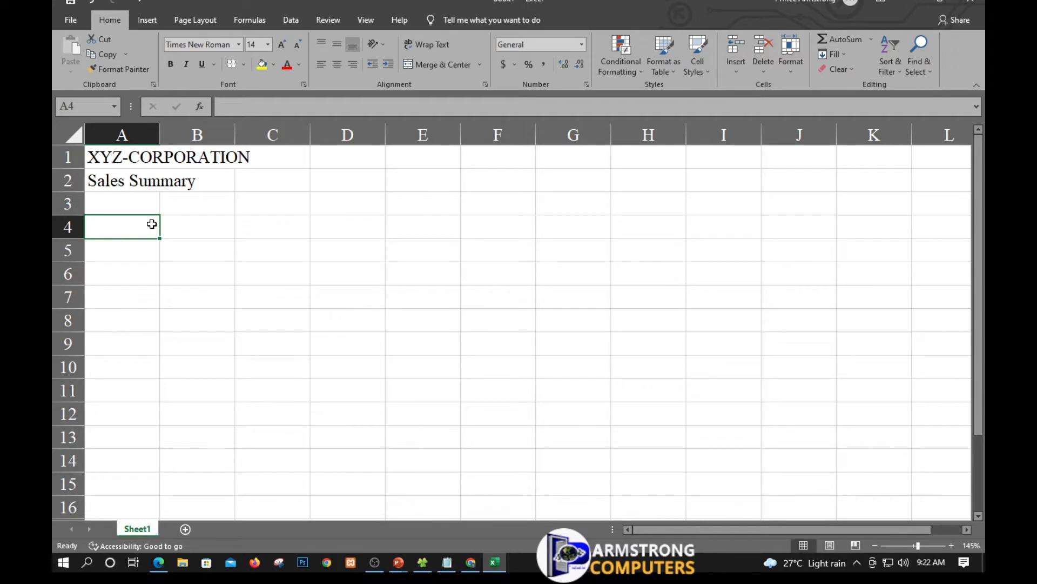
type("Month")
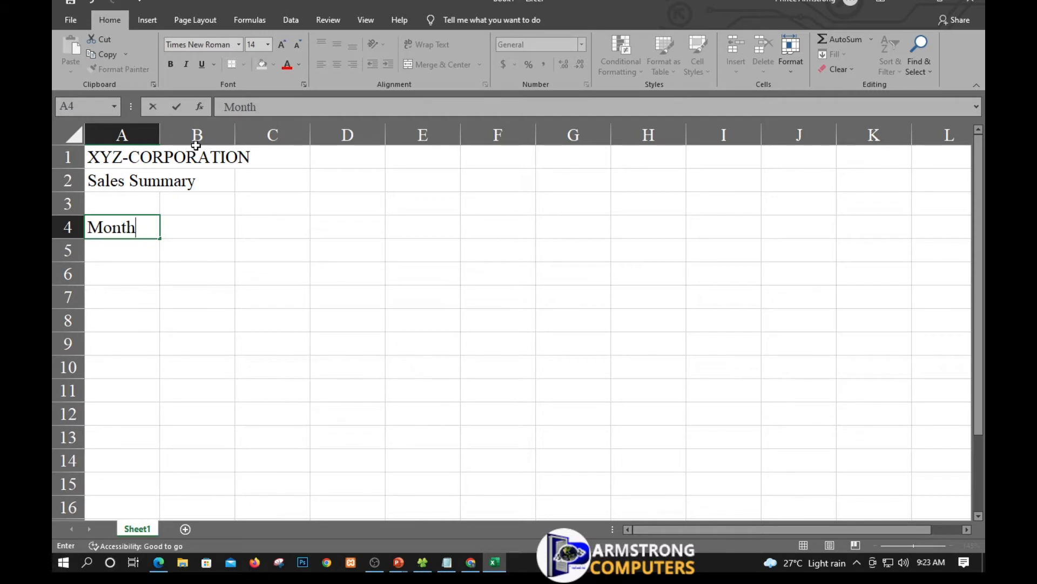
left_click(199, 233)
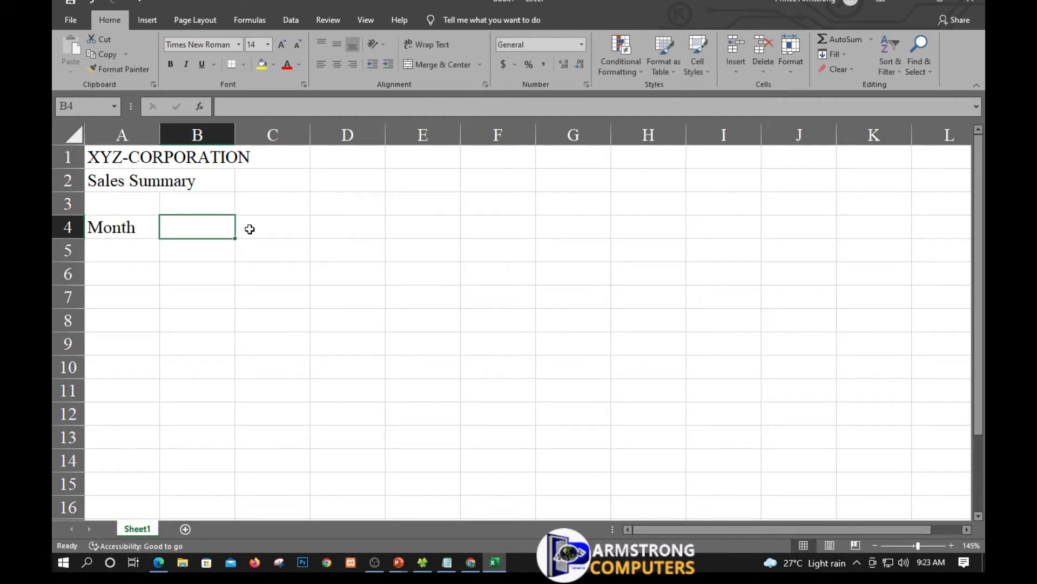
type("Janu")
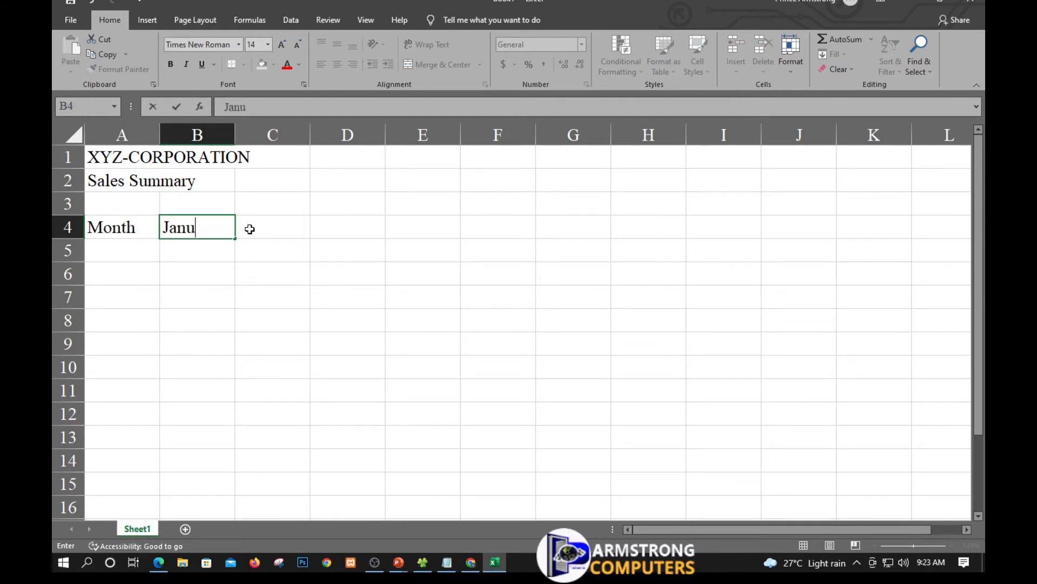
type("ary")
- Enter the month labels February in cell B10 and March in cell B16
left_click(188, 365)
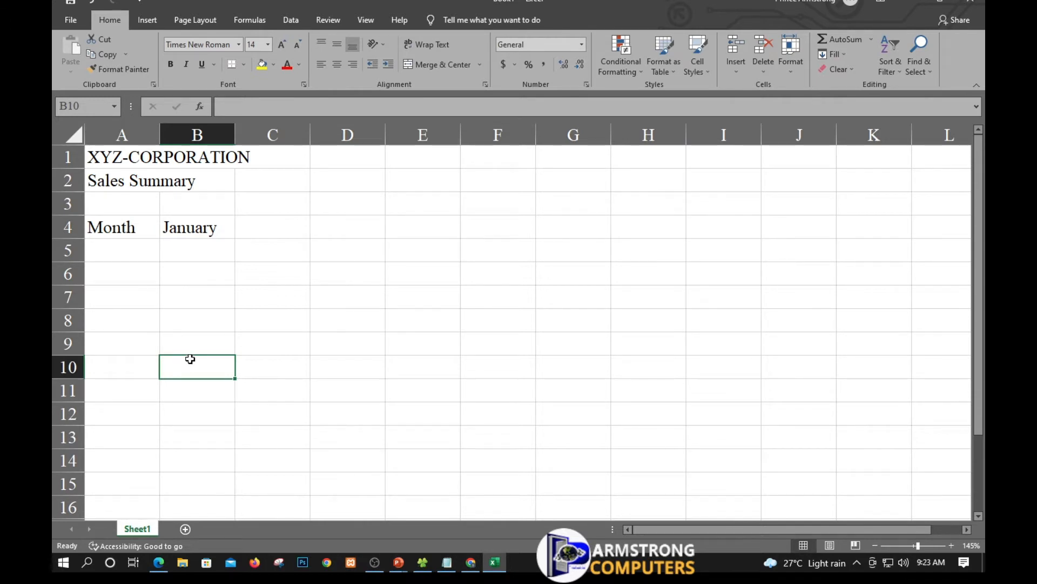
type("Febr")
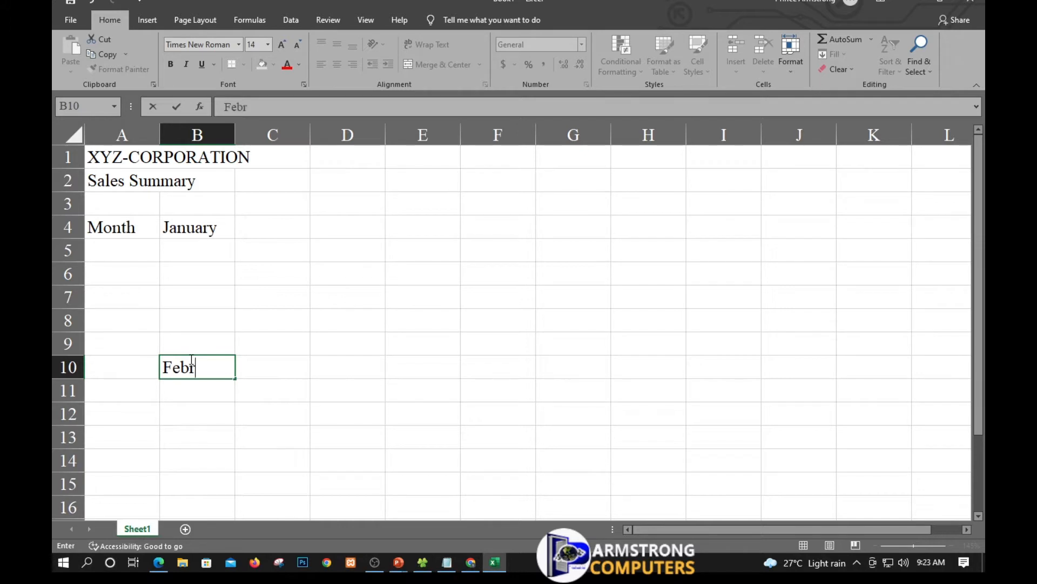
type("uary")
key("Return")
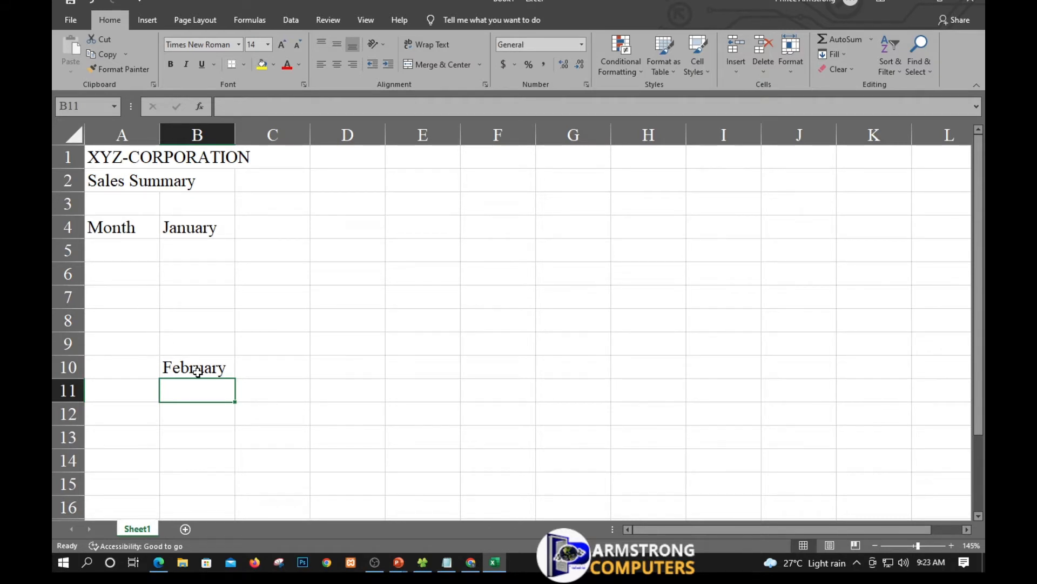
scroll(197, 370, "down", 1)
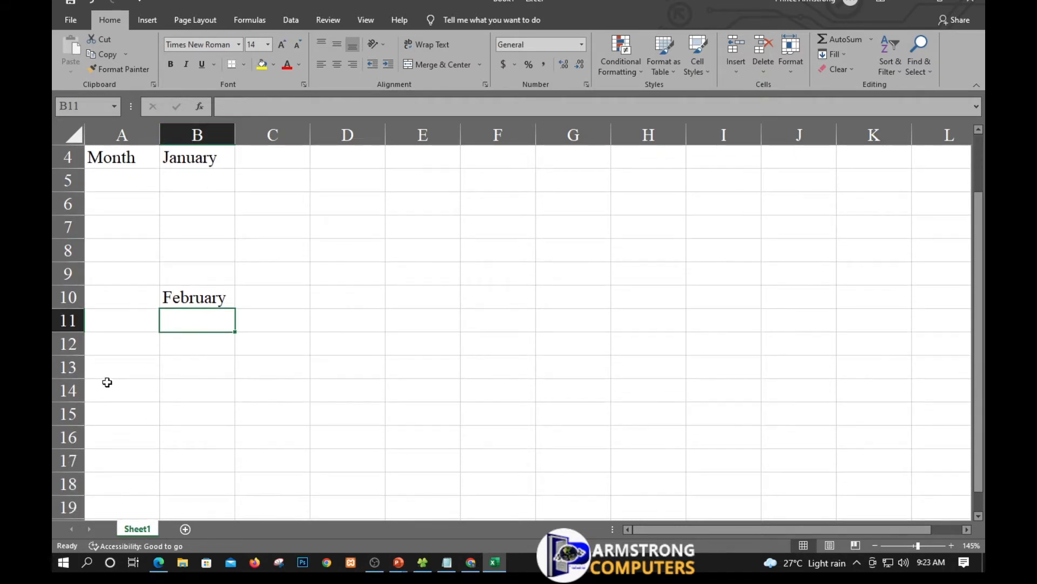
left_click(184, 436)
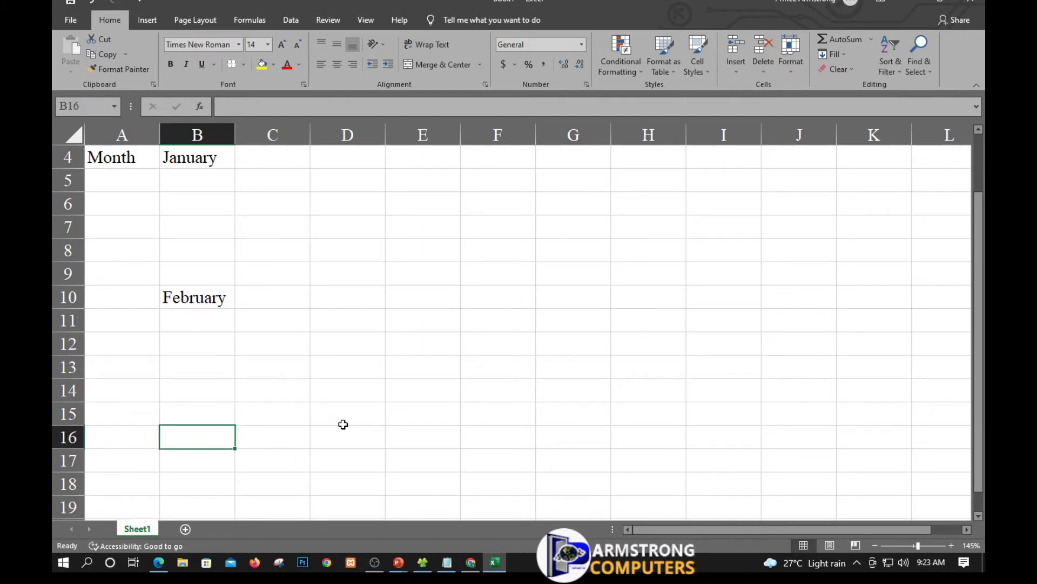
type("M")
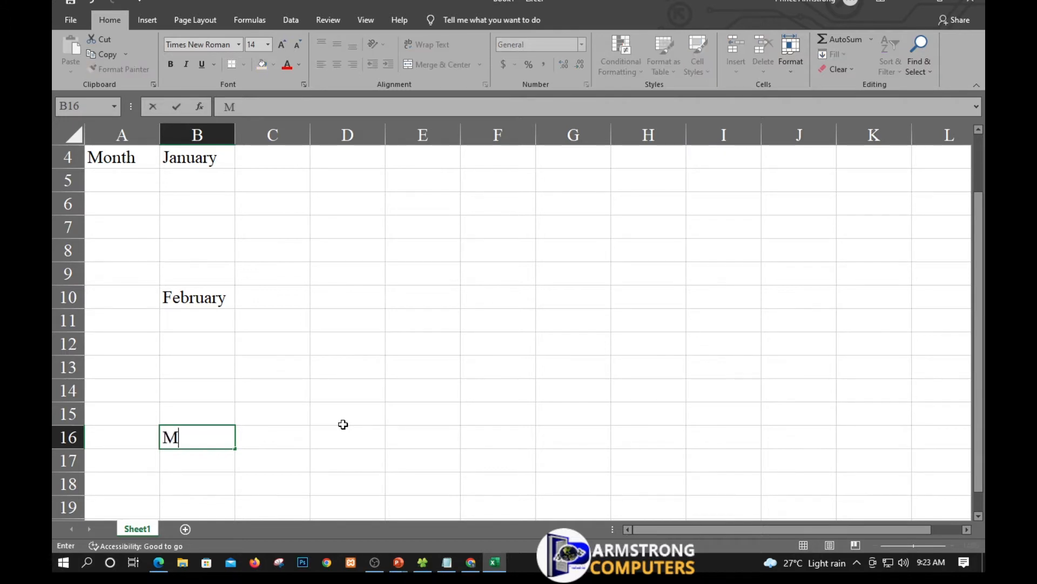
type("arch")
key("Return")
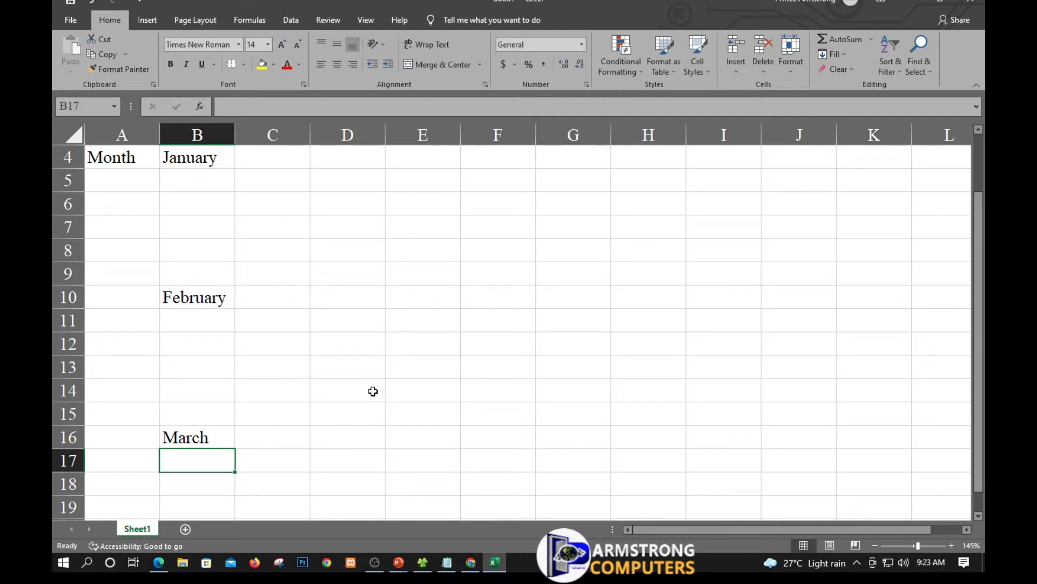
- List the products Widgets, Gadgets and Grapples for January in cells C4, C5 and C6
scroll(224, 338, "up", 1)
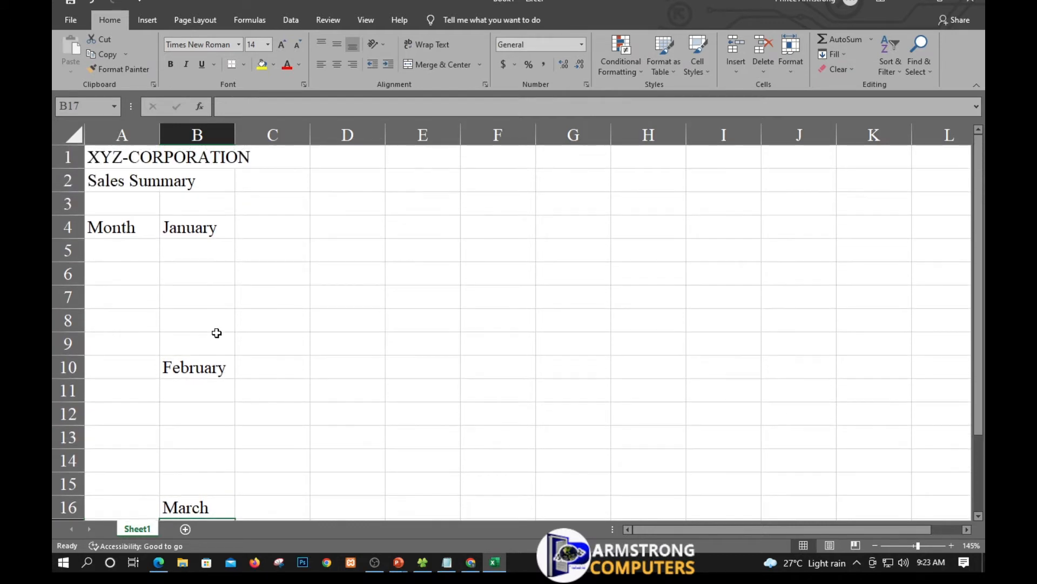
scroll(303, 402, "down", 1)
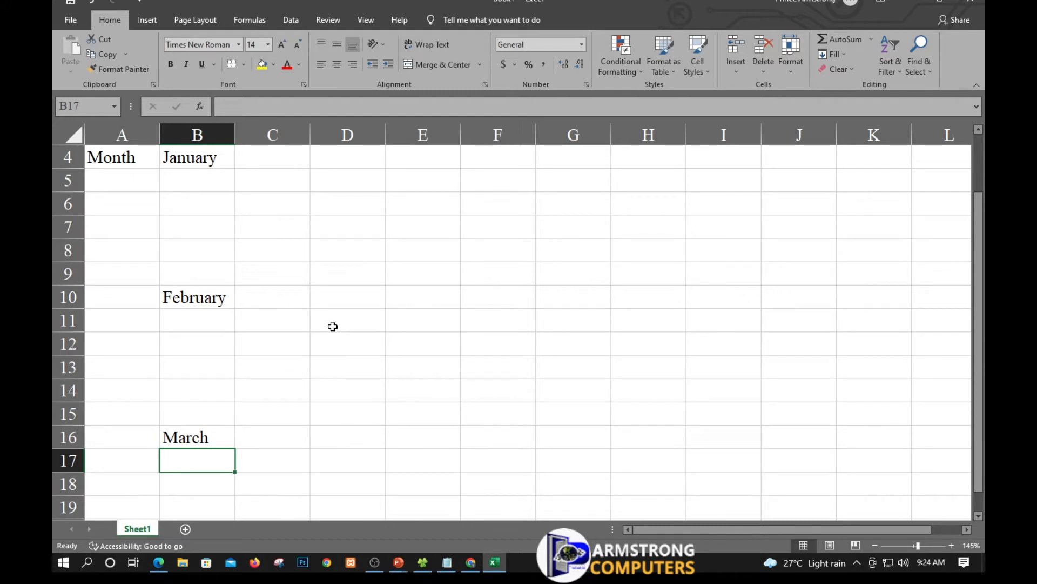
scroll(303, 377, "up", 1)
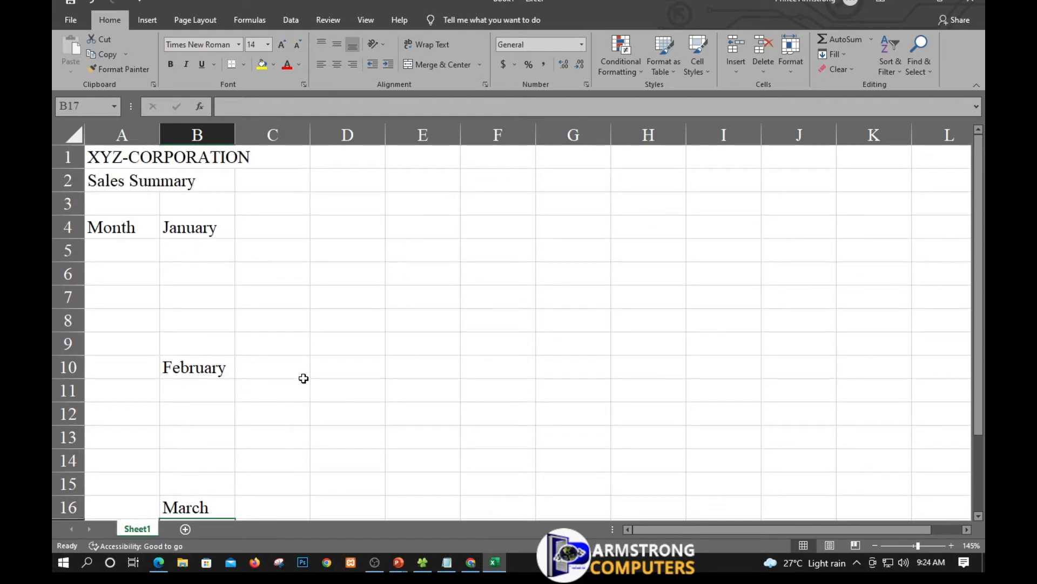
left_click(274, 225)
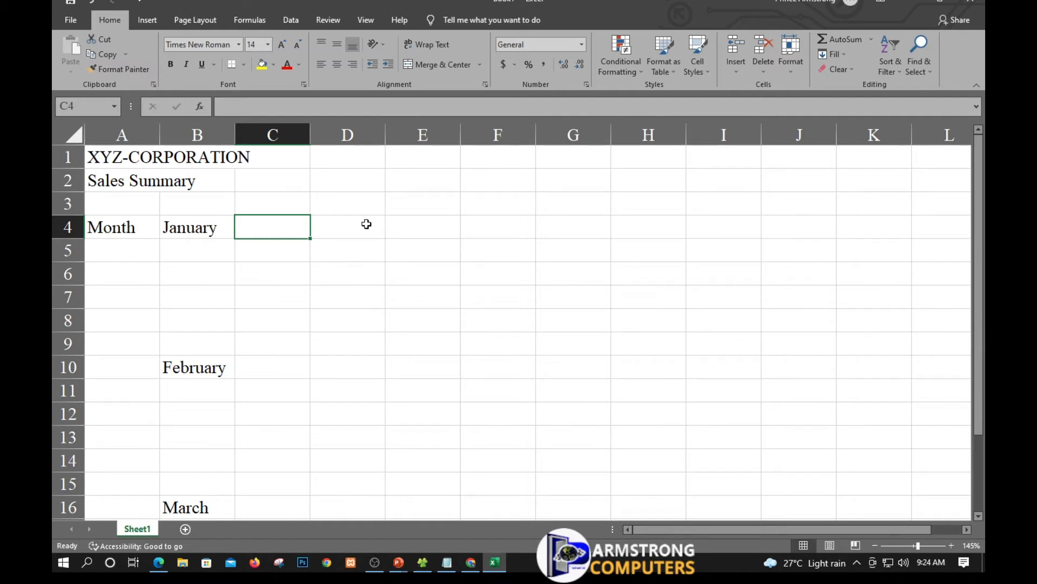
type("Widgets")
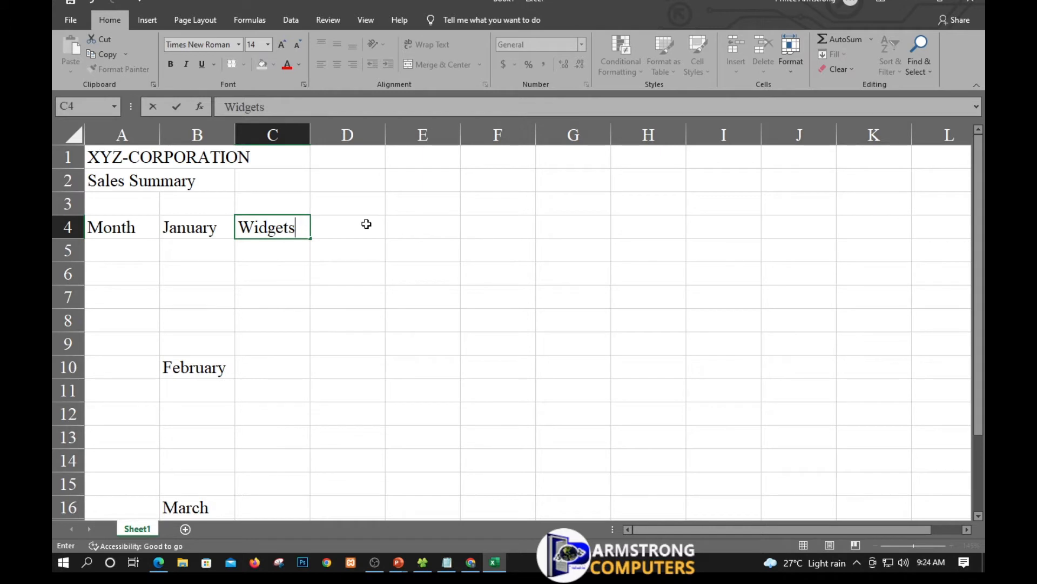
key("Return")
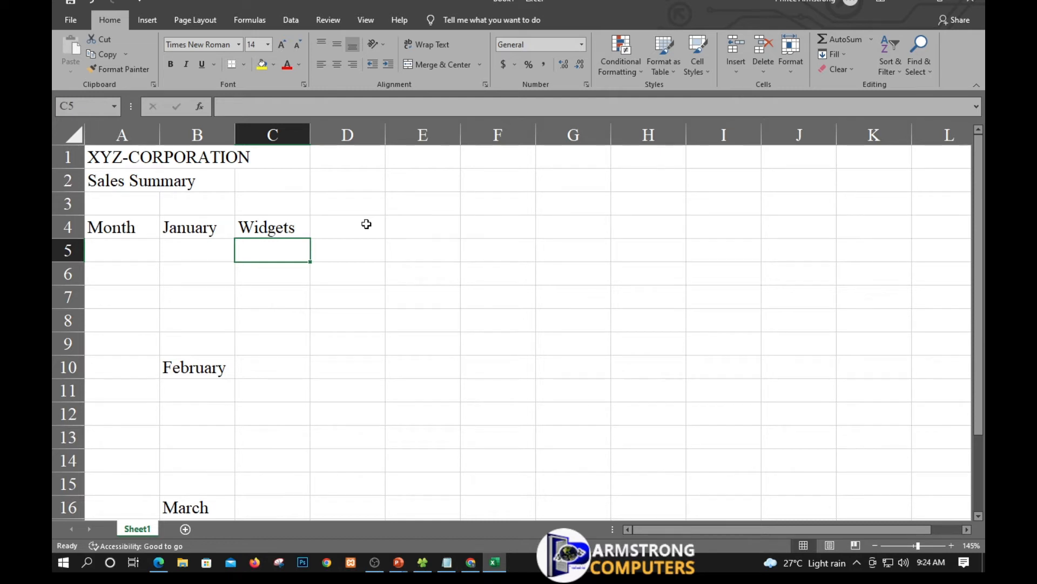
type("Gadg")
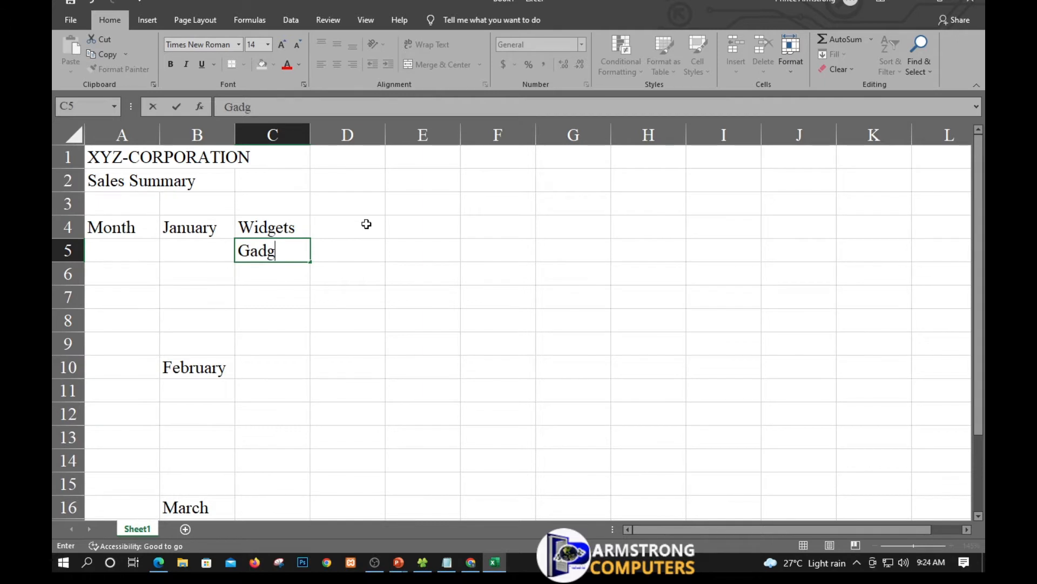
type("ets")
key("Return")
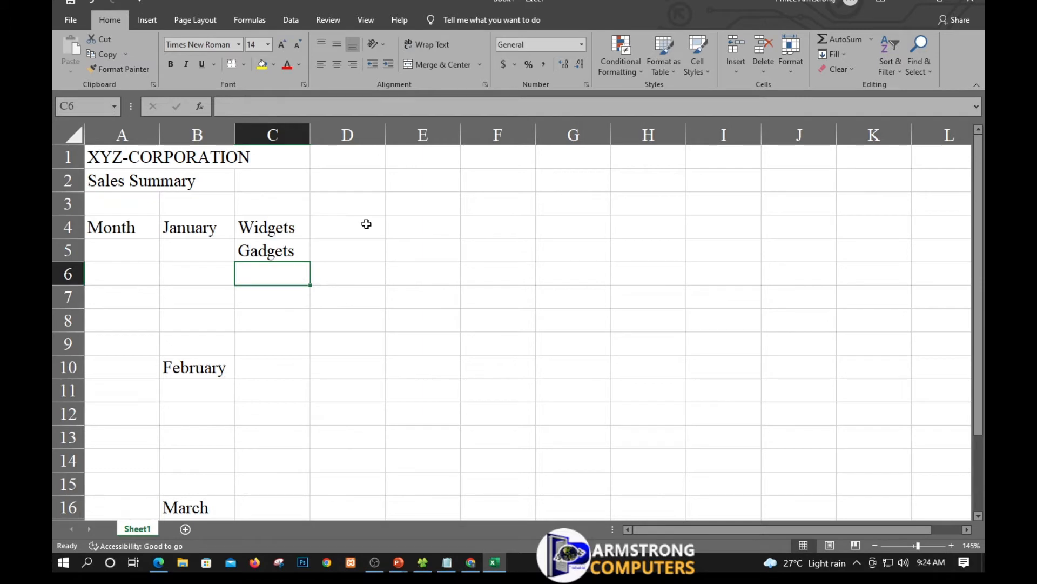
type("G")
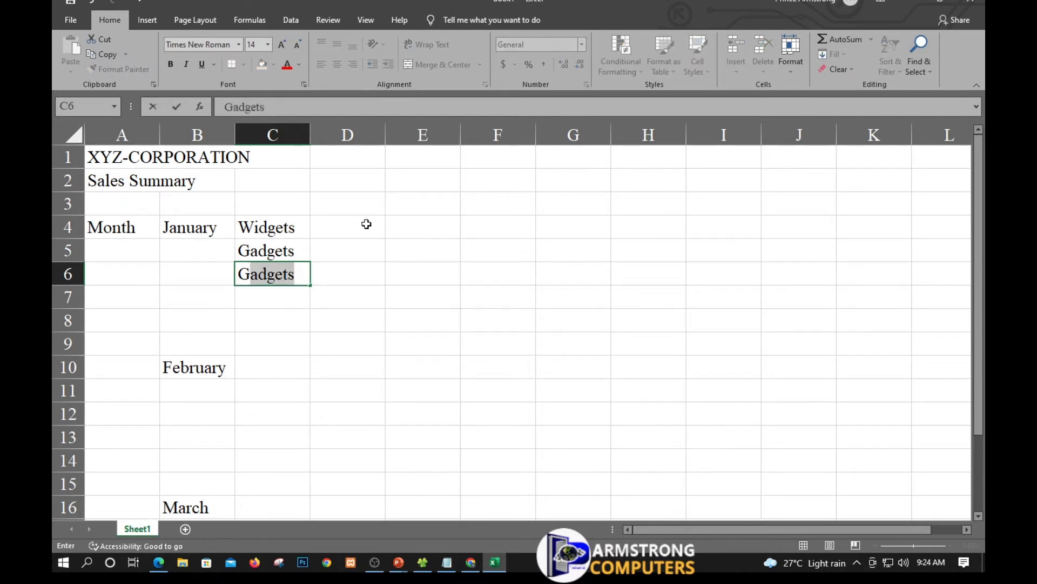
type("rapples")
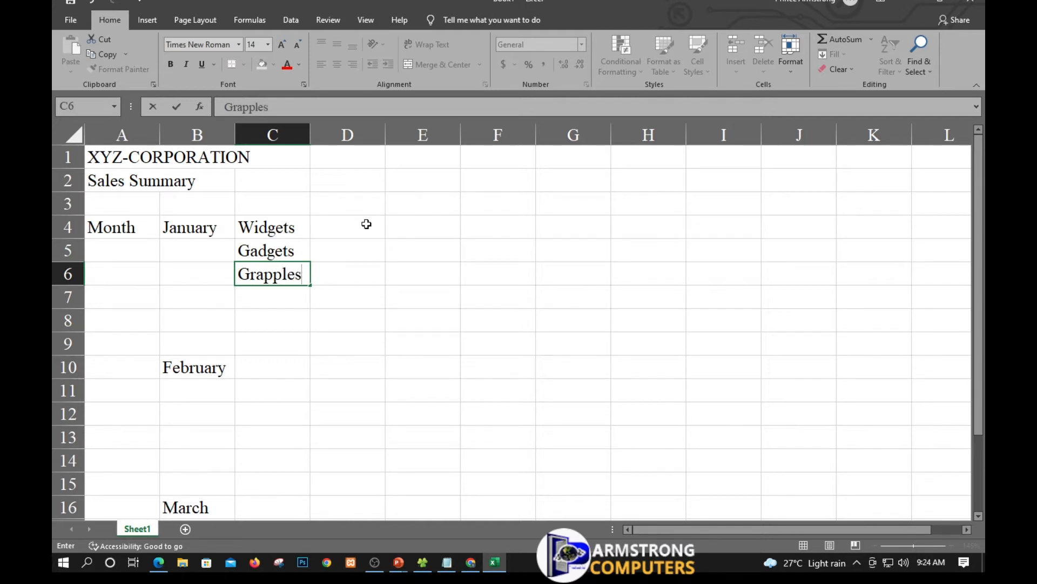
key("Return")
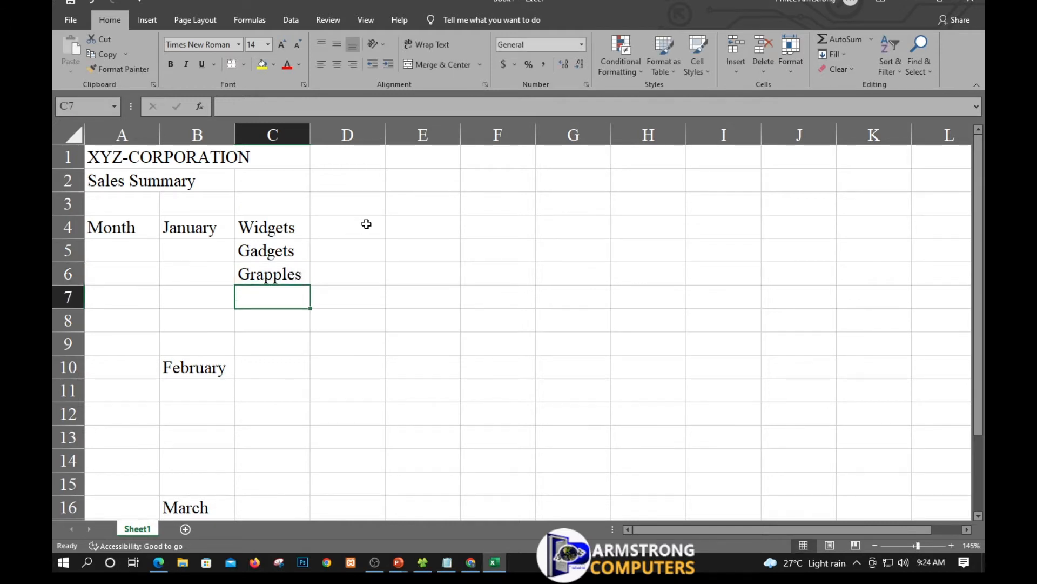
- Enter the label Total in cell C8, leaving row 7 blank below the January products
key("Down")
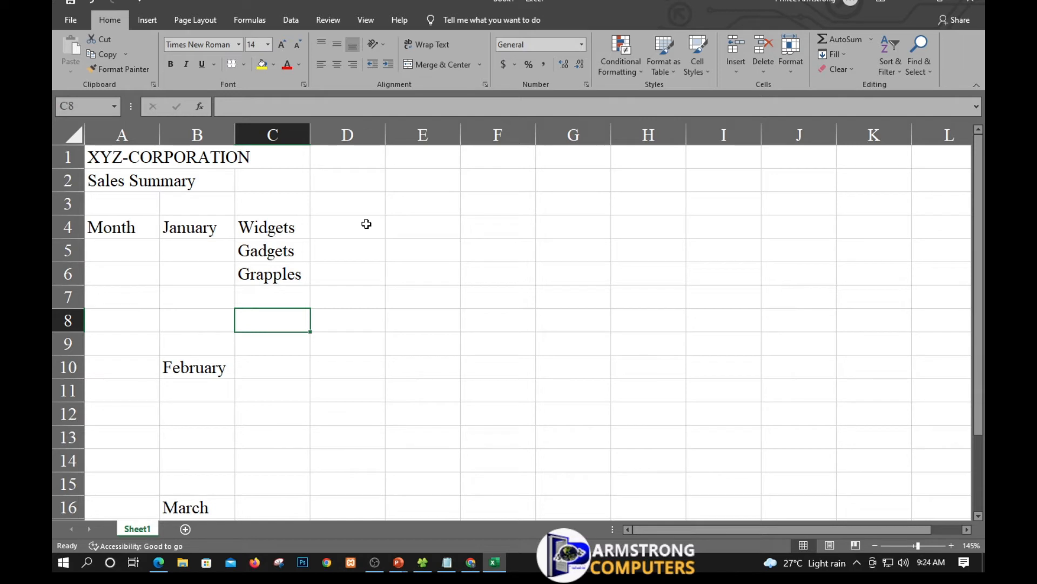
type("Toal")
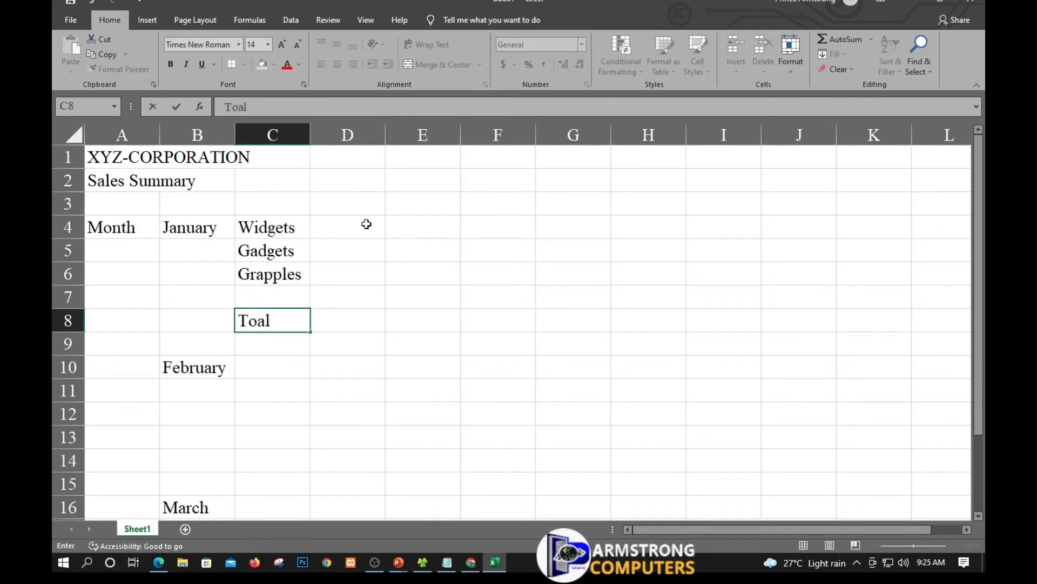
key("BackSpace")
key("BackSpace")
type("tal")
- Enter the three salespeople's first names as column headings in cells D2, E2 and F2
key("Up")
key("Up")
key("Up")
key("Up")
key("Up")
key("Up")
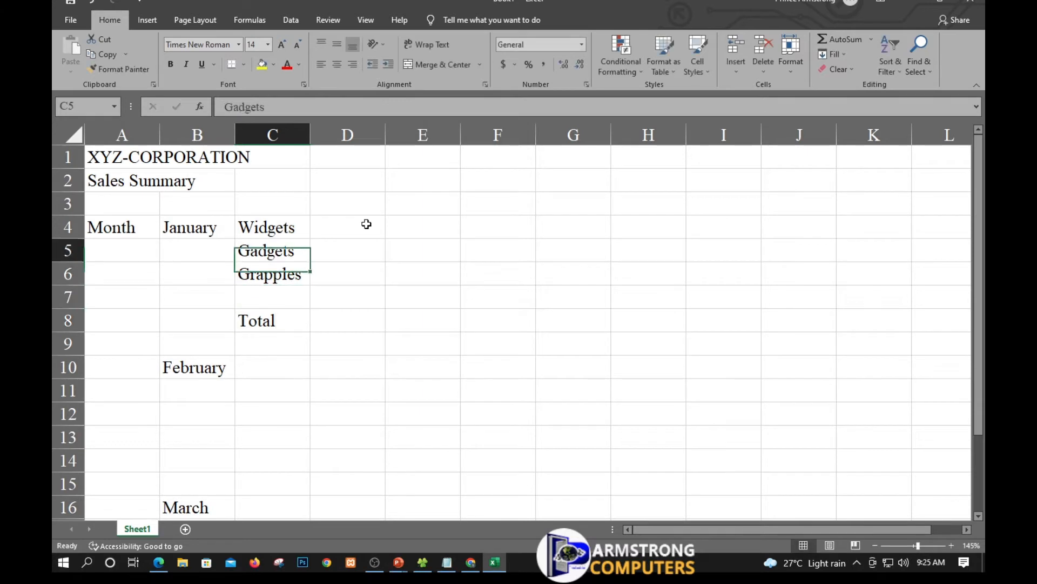
key("Right")
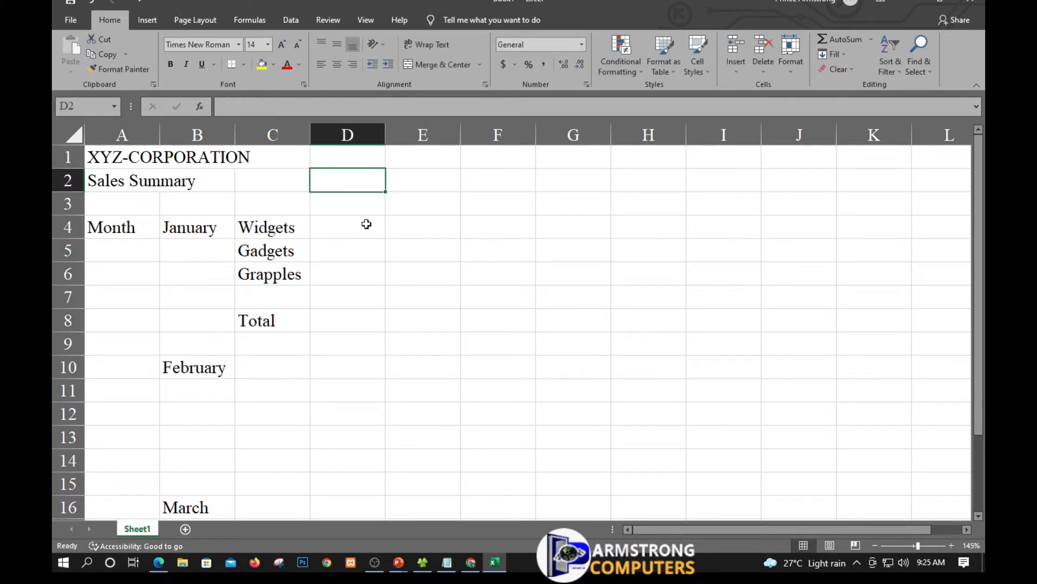
type("M")
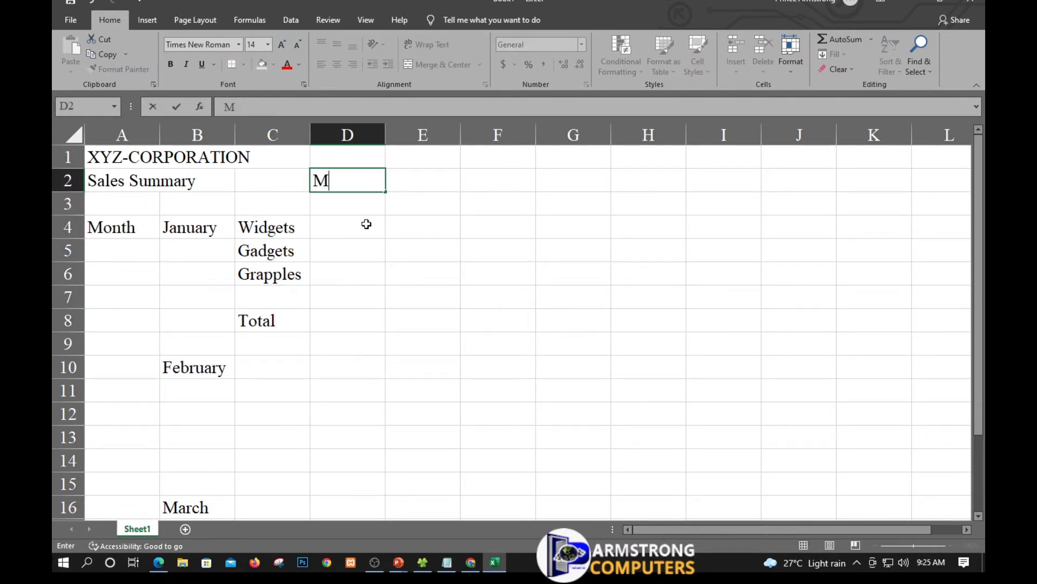
type("aria")
key("Tab")
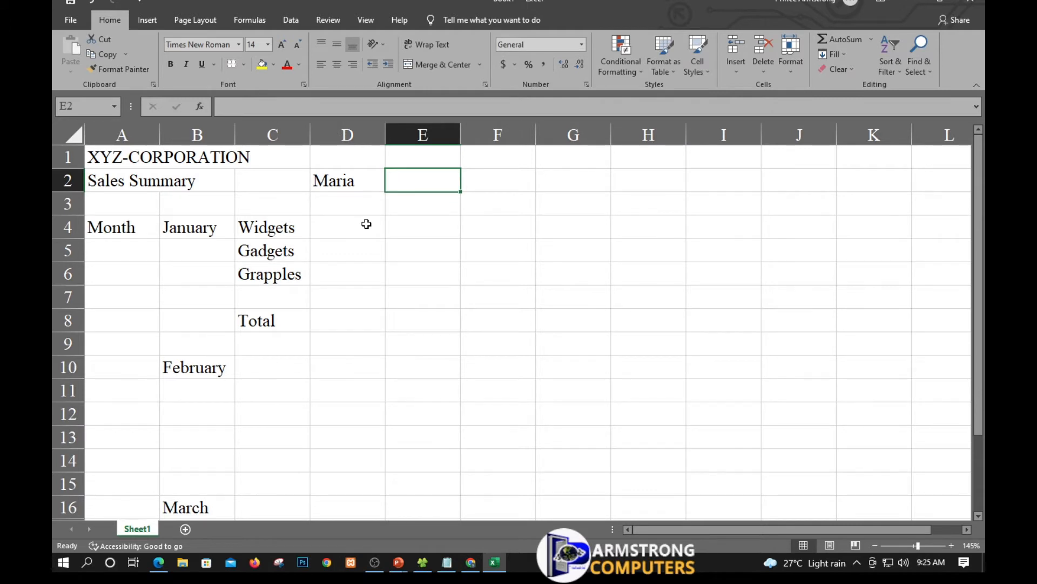
type("C")
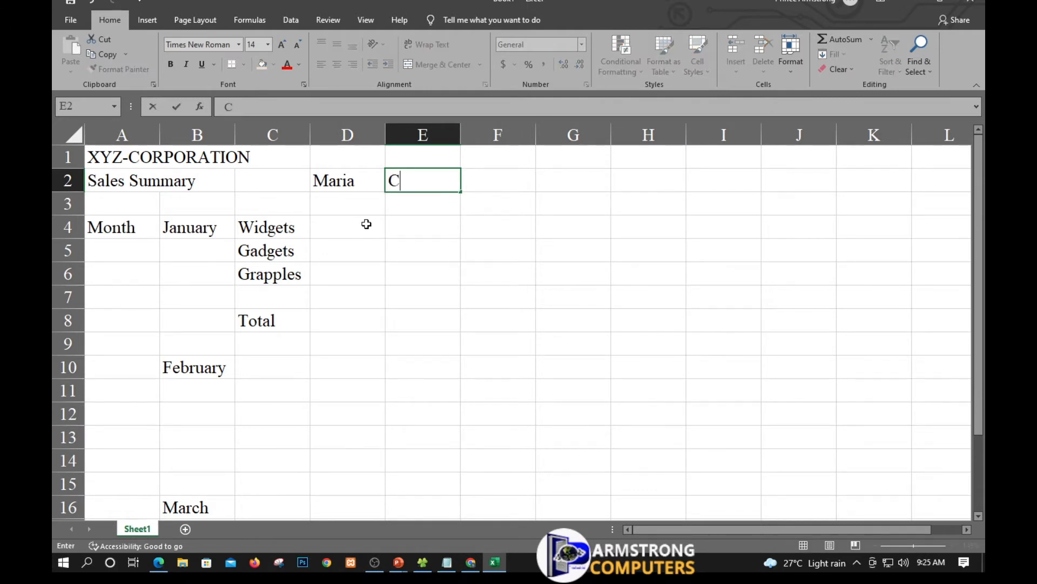
type("raig")
key("Tab")
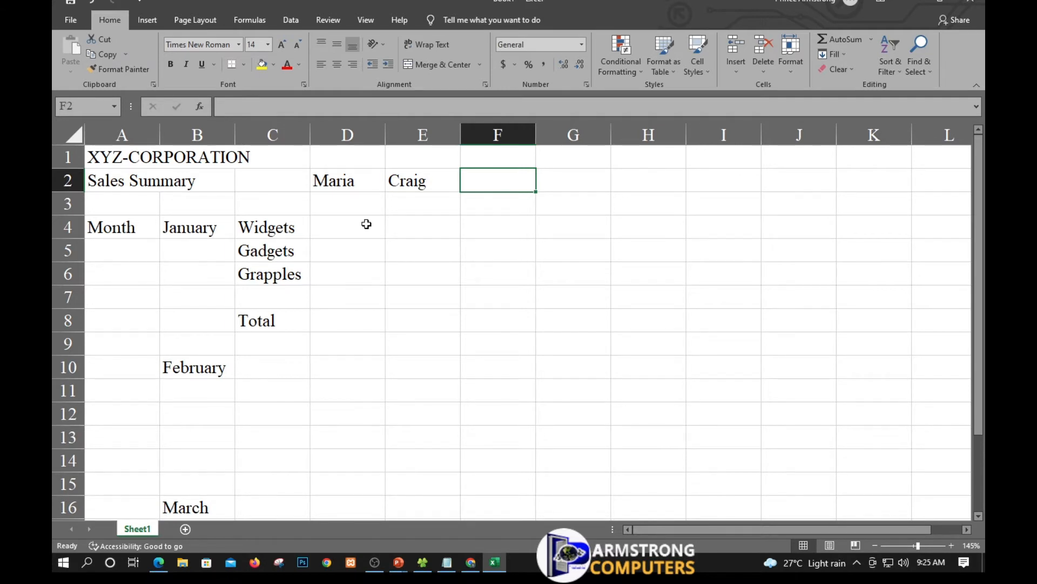
type("Andrea")
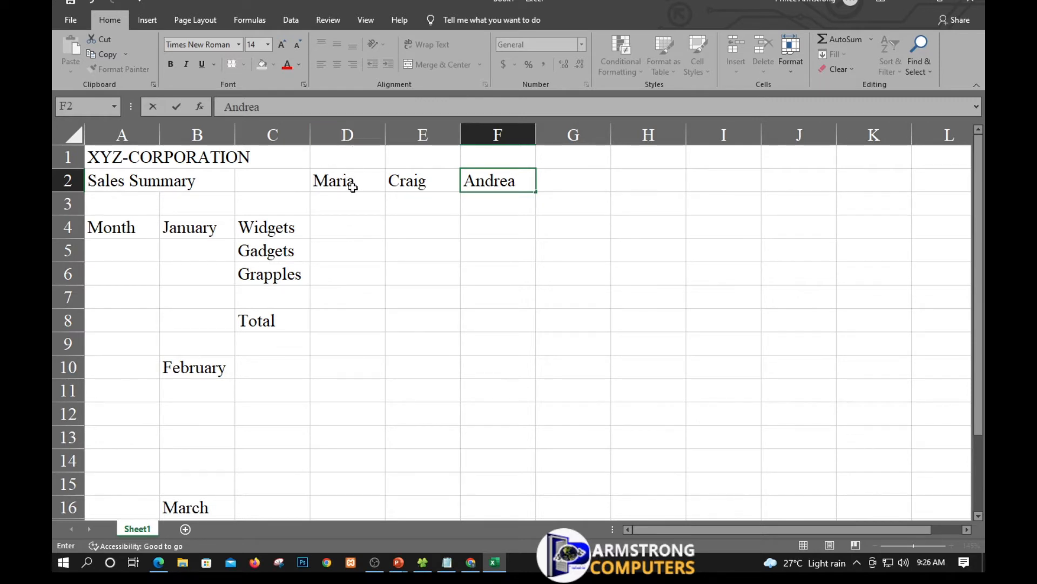
- Enter the first salesperson's January sales in cells D4 to D6: Widgets 26, Gadgets 15 and Grapples 10
left_click(351, 229)
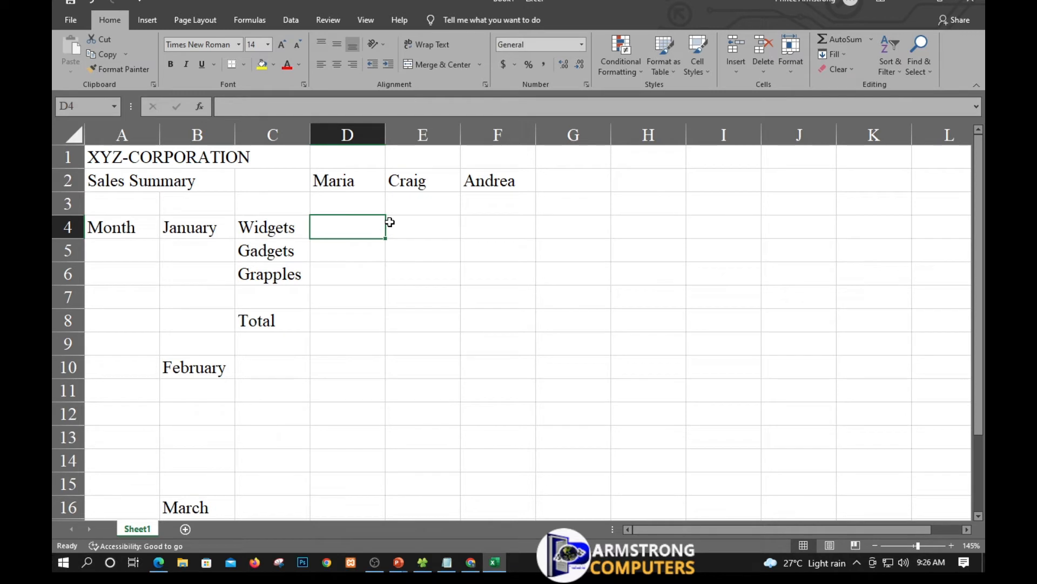
type("26")
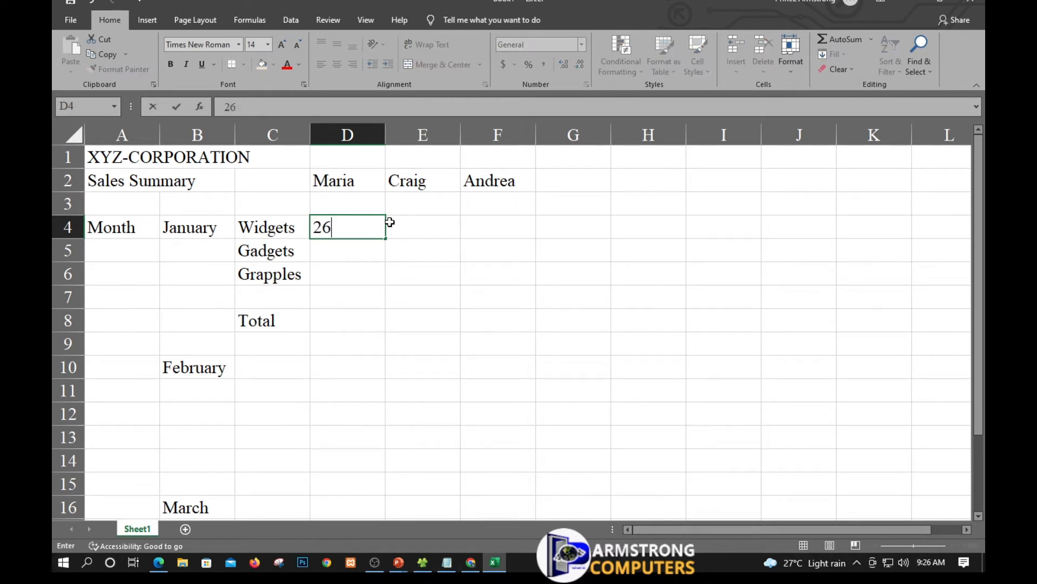
key("Return")
type("15")
key("Return")
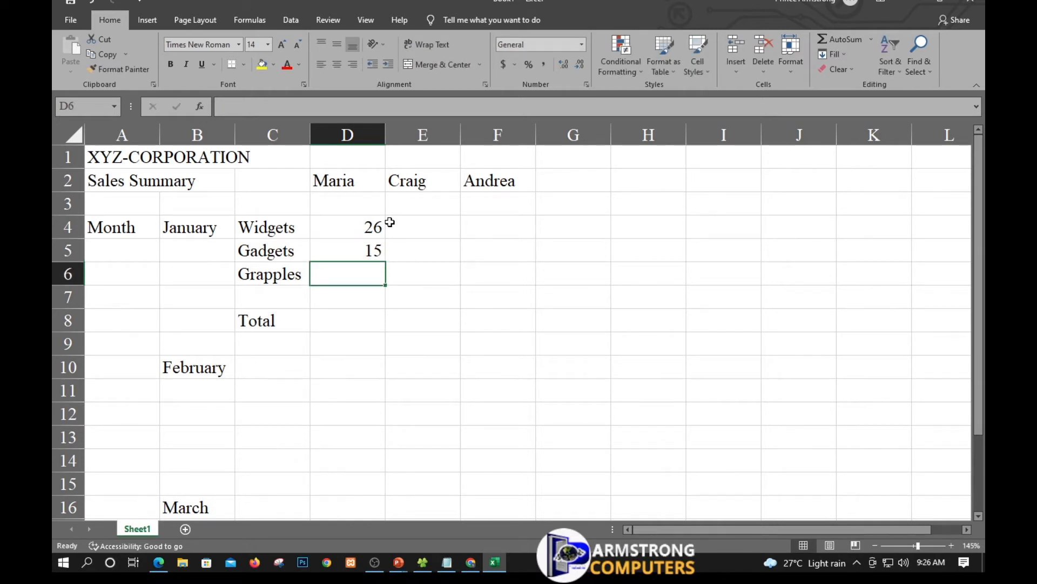
type("10")
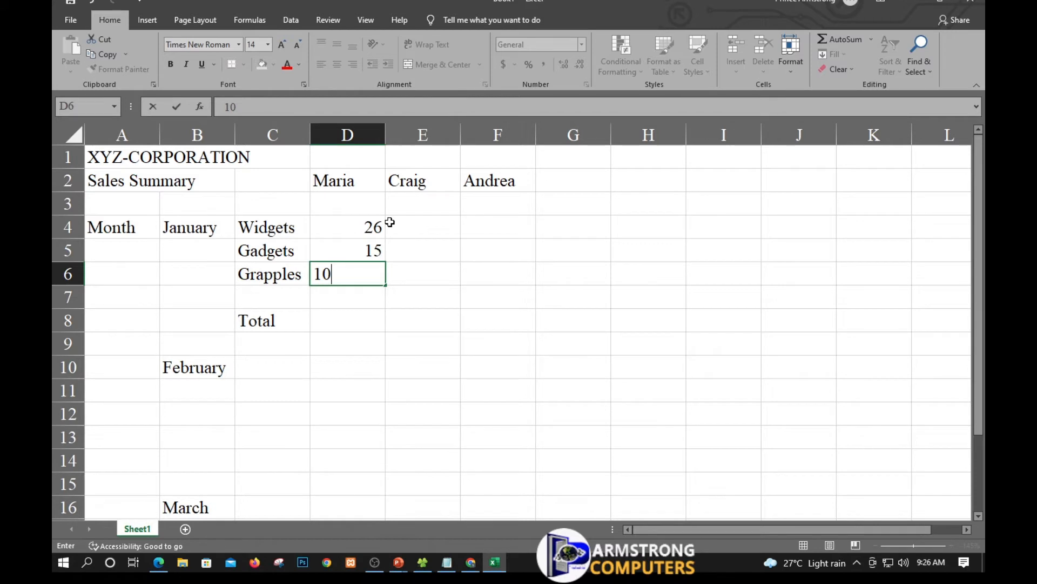
key("Tab")
- Enter the second salesperson's January sales in cells E4 to E6: Widgets 10, Gadgets 18 and Grapples 14
key("Up")
key("Up")
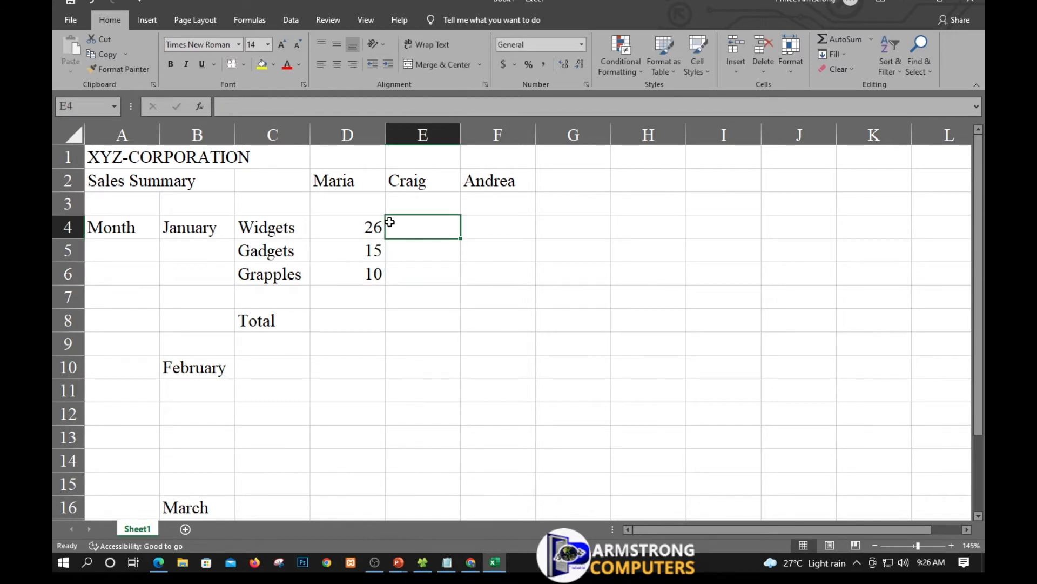
type("10")
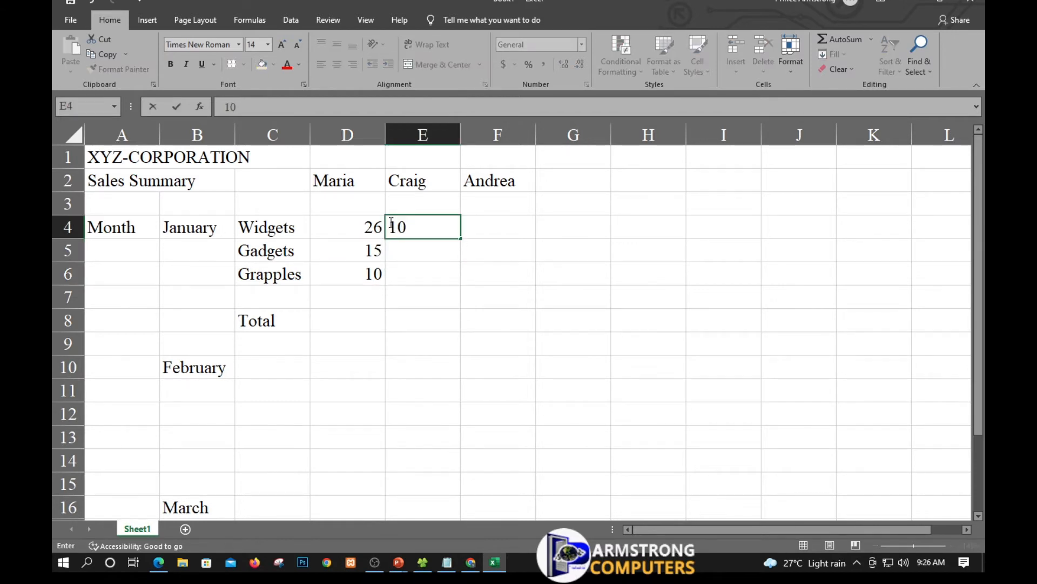
key("Return")
type("18")
key("Return")
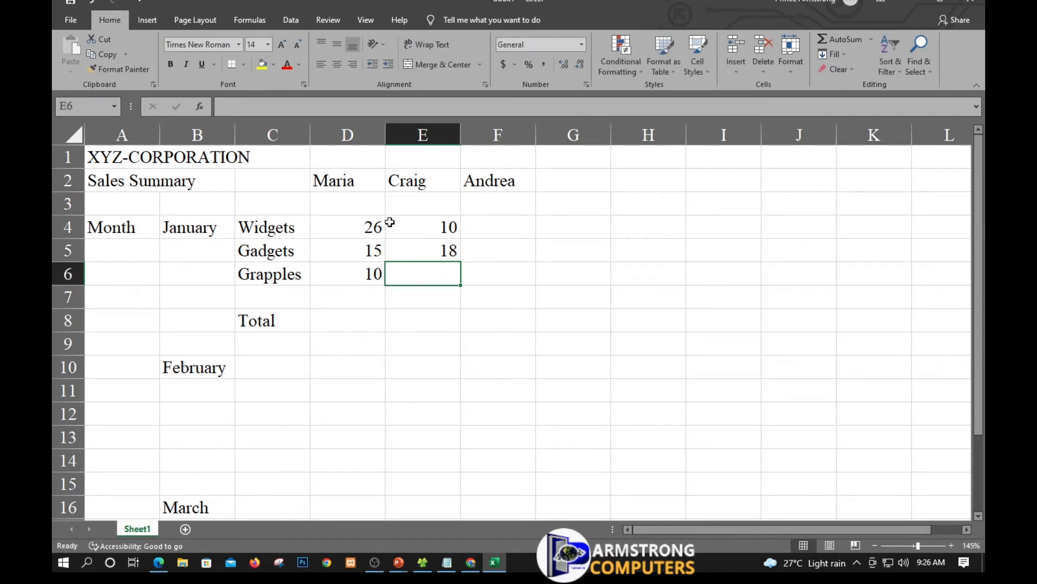
type("14")
key("Tab")
- Enter the third salesperson's January sales in cells F4 to F6: Widgets 4, Gadgets 13 and Grapples 12
key("Up")
key("Up")
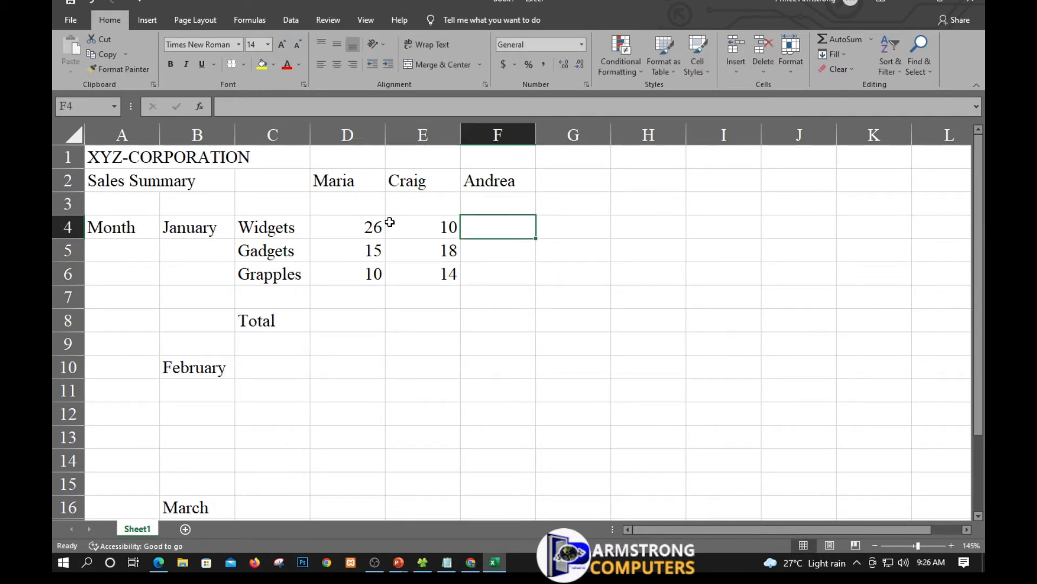
type("4")
key("Return")
type("13")
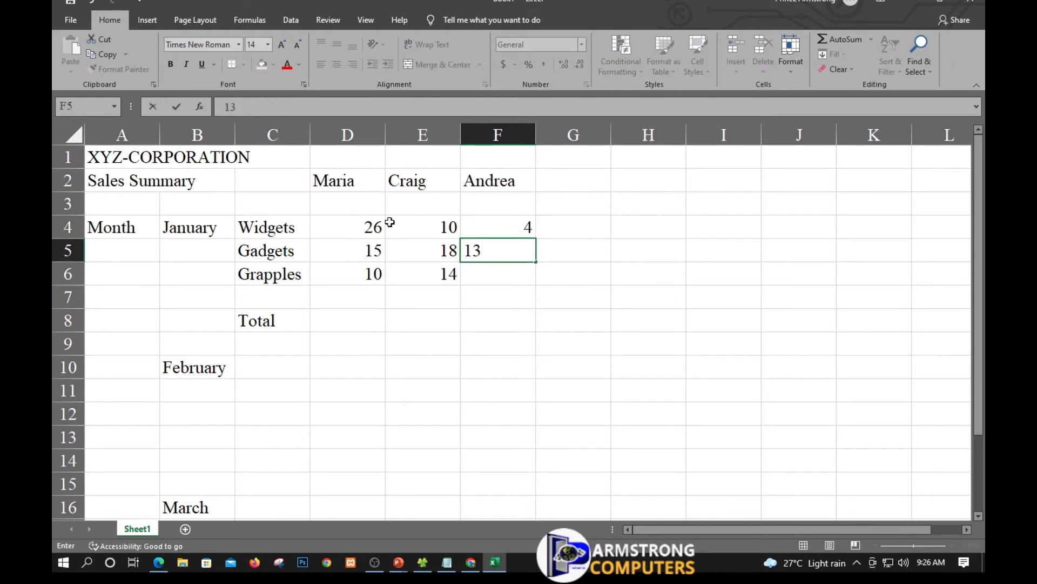
key("Return")
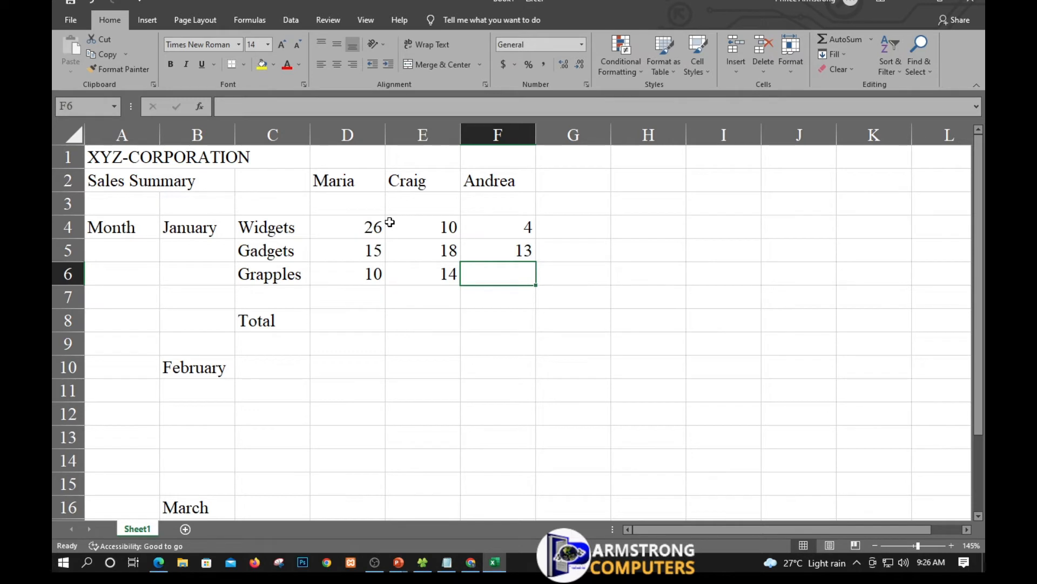
type("12")
key("Return")
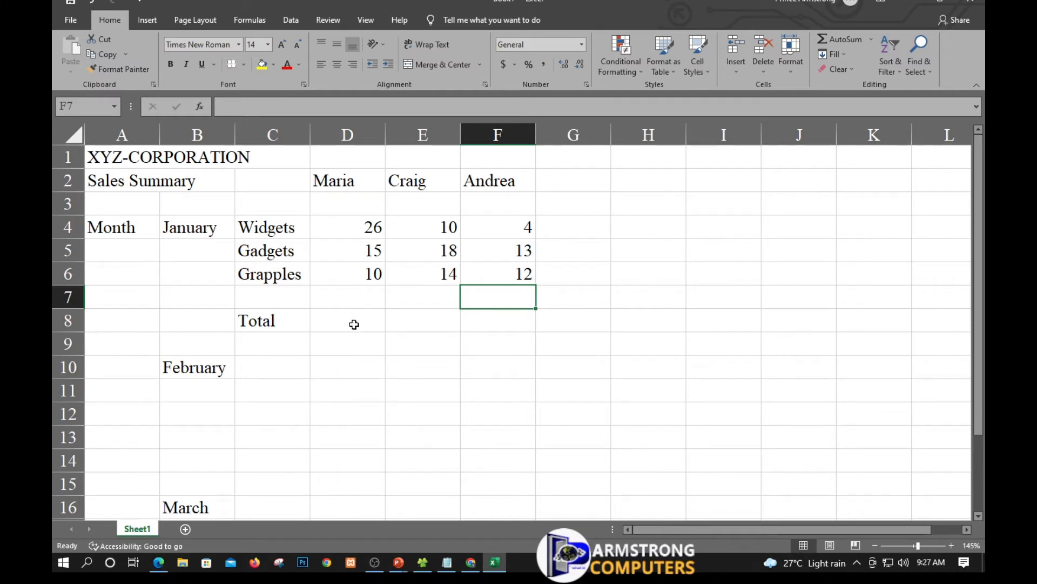
- Enter the first salesperson's February sales of 12, 28 and 13 in cells D10, D11 and D12
left_click(352, 365)
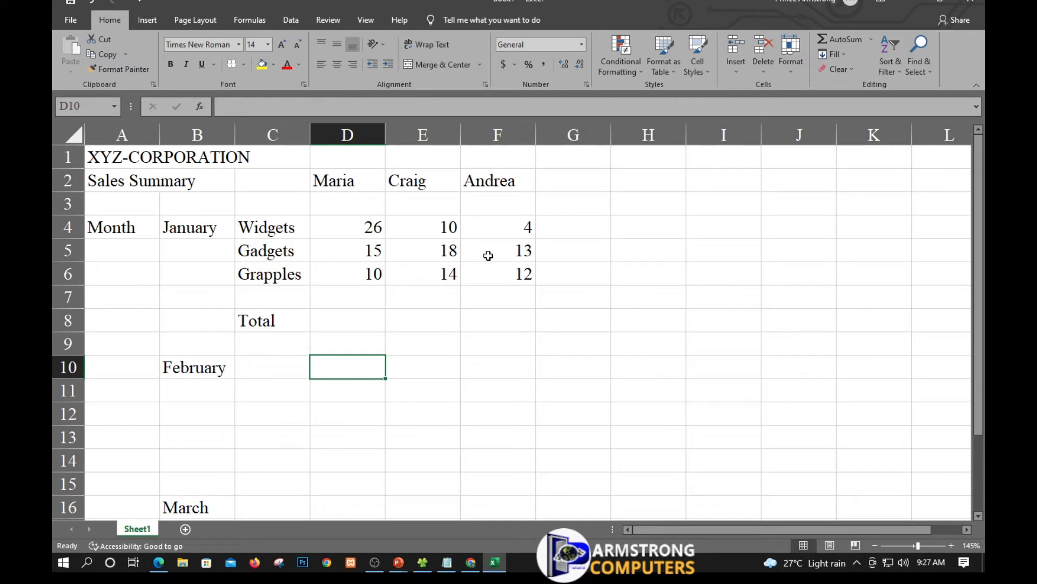
type("12")
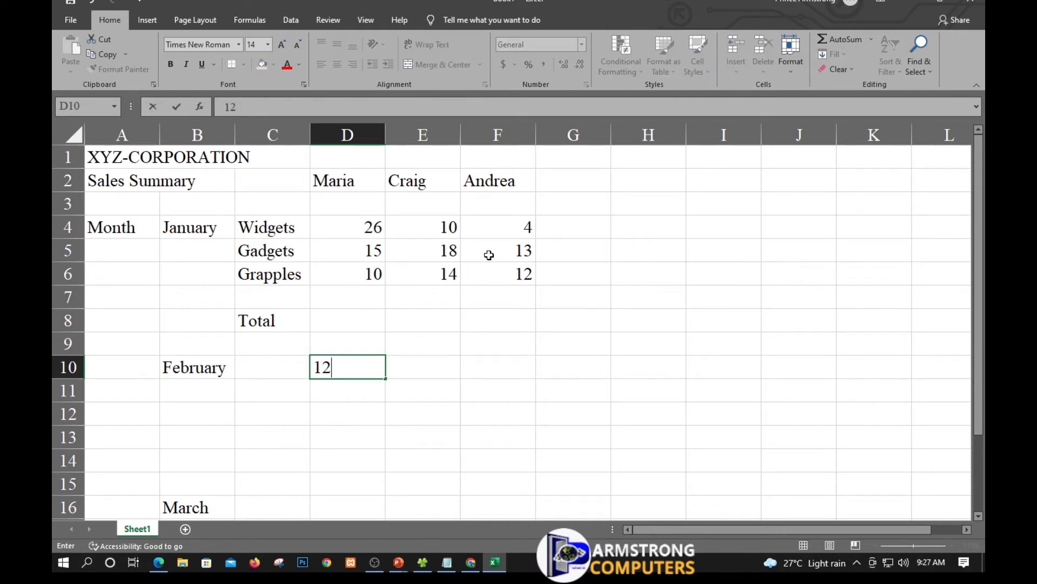
key("Return")
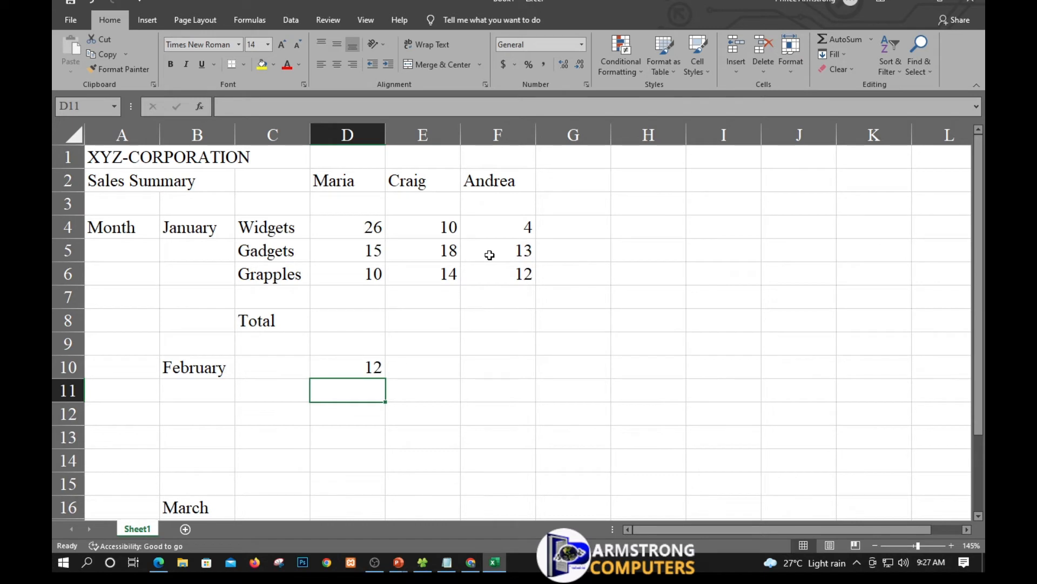
type("28")
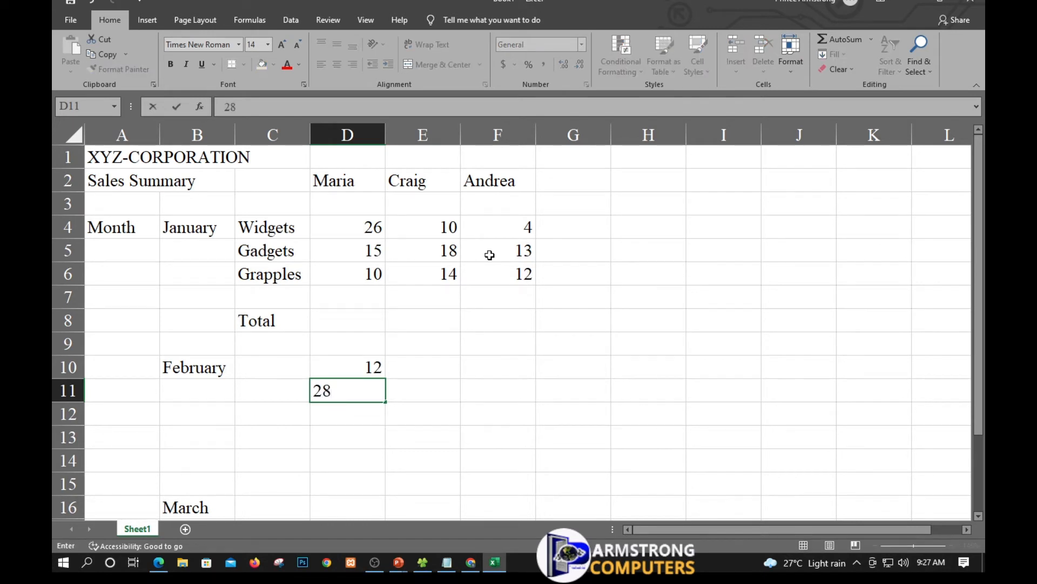
key("Return")
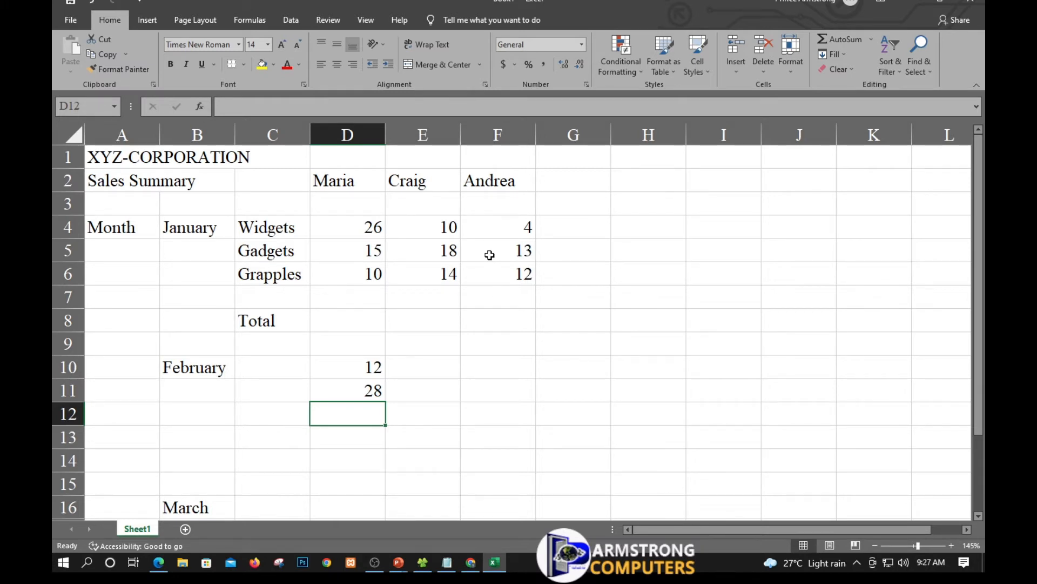
type("13")
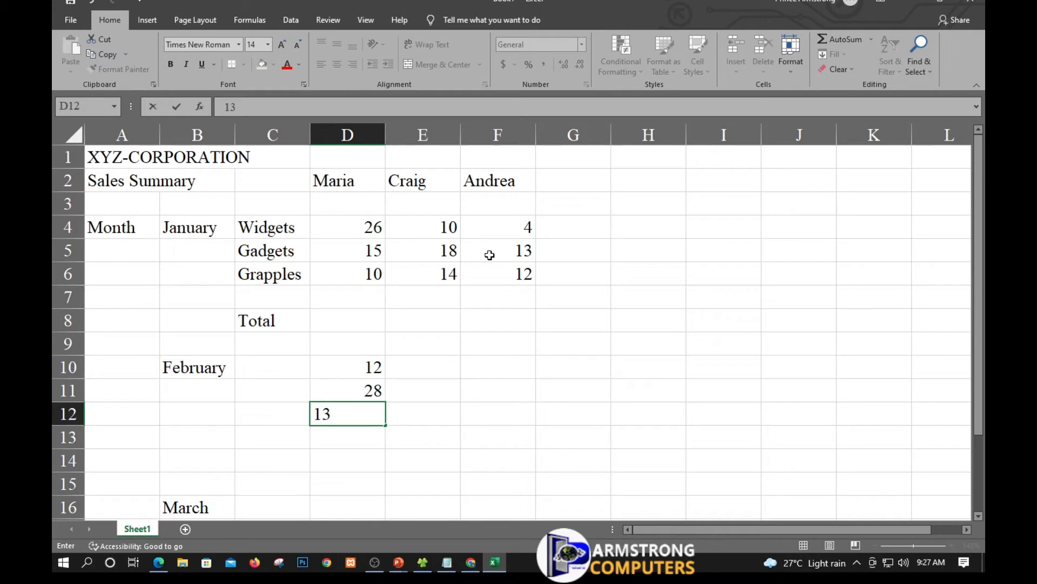
key("Return")
- Enter the second salesperson's February sales of 12, 20 and 12 in cells E10, E11 and E12
key("Right")
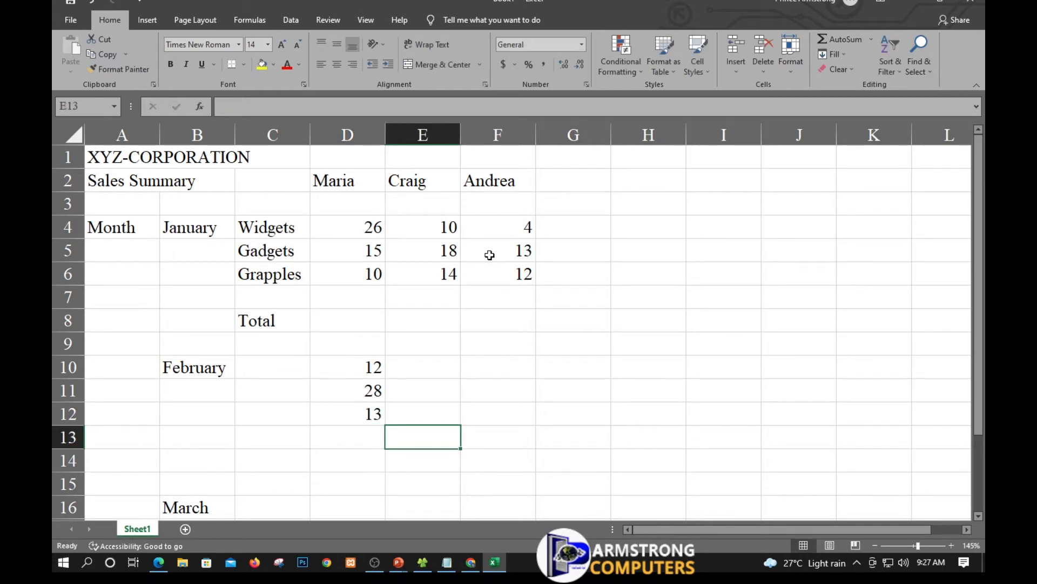
key("Up")
key("Up")
key("Up")
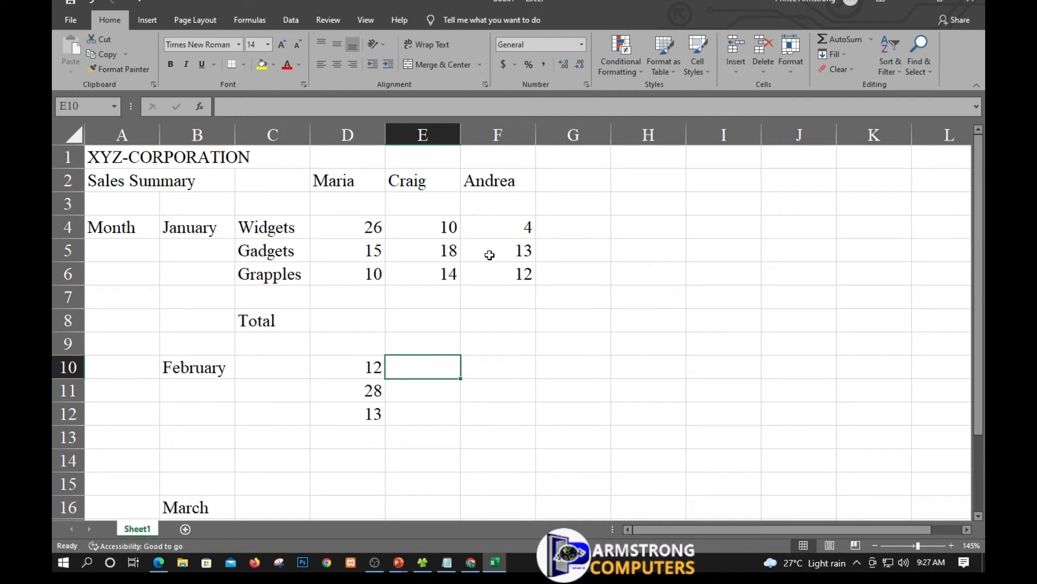
type("12")
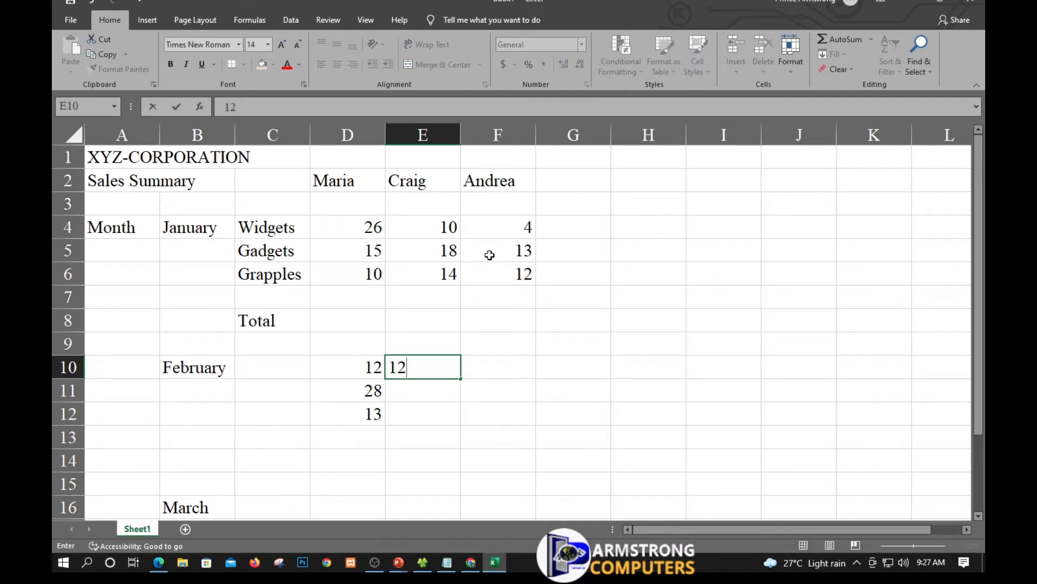
key("Return")
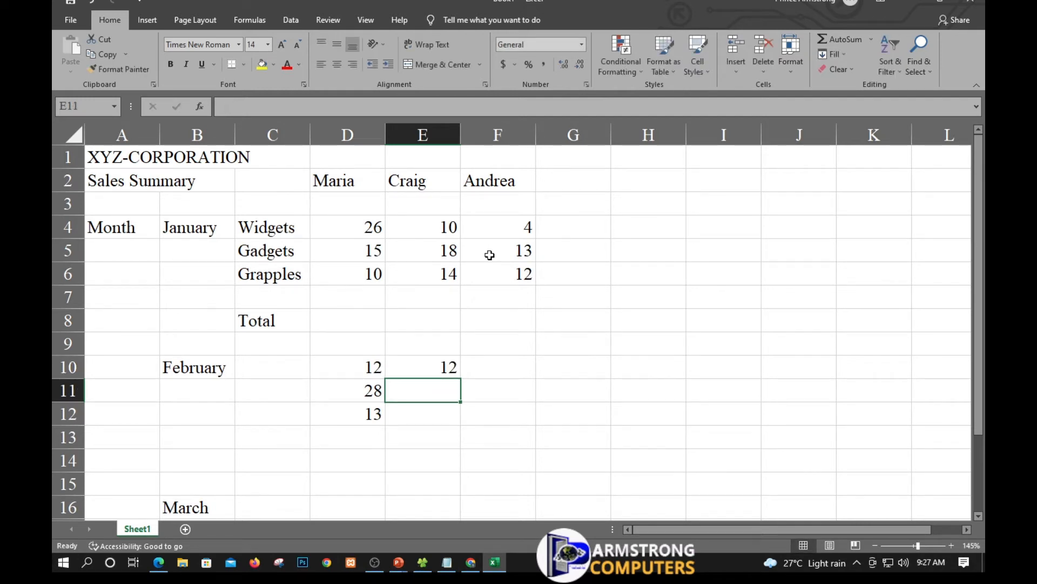
type("20")
key("Return")
type("12")
key("Tab")
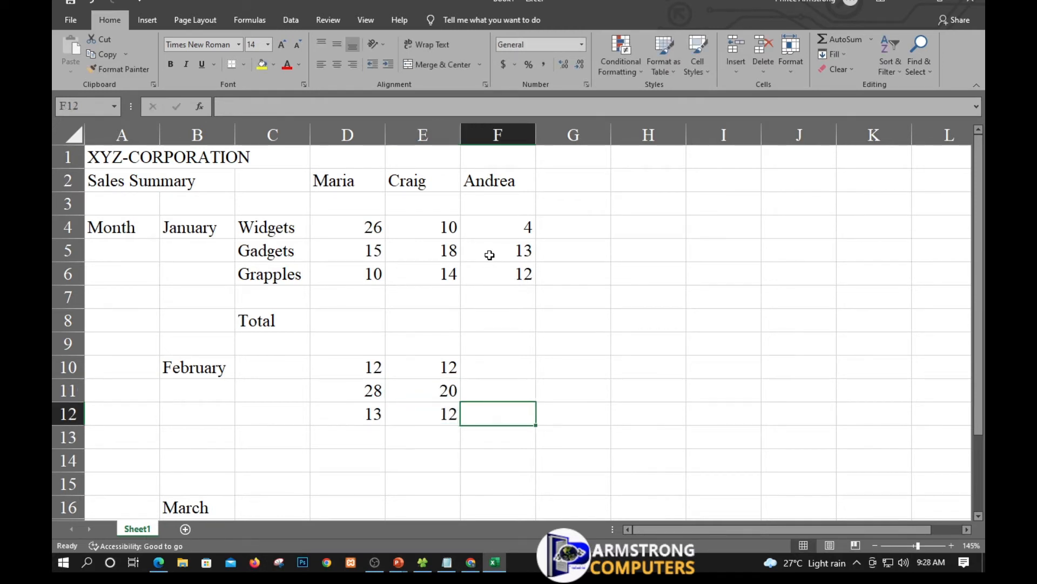
- Enter the third salesperson's February sales of 5, 15 and 17 in cells F10, F11 and F12
key("Up")
key("Up")
type("5")
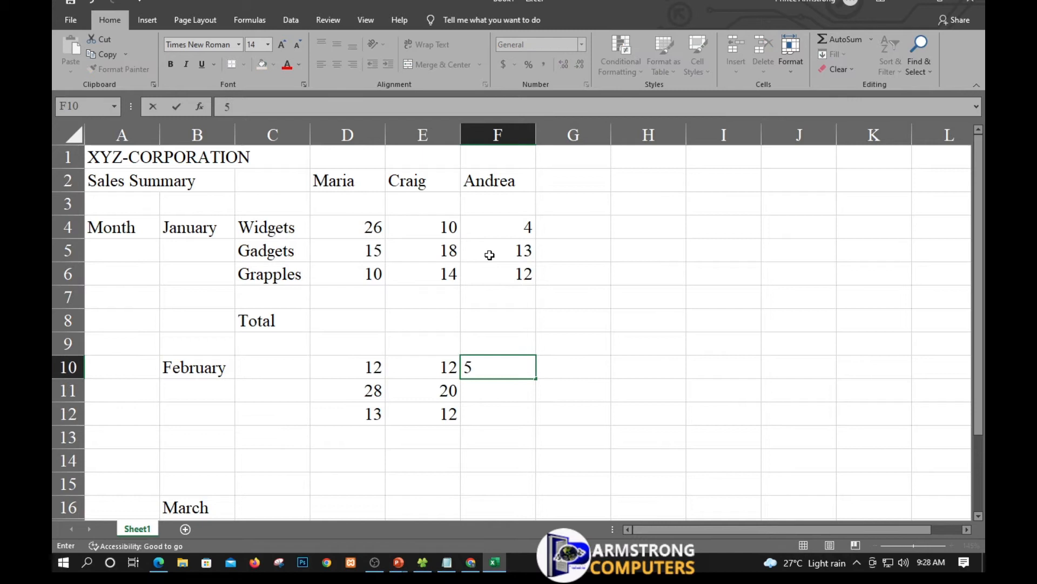
key("Return")
type("15")
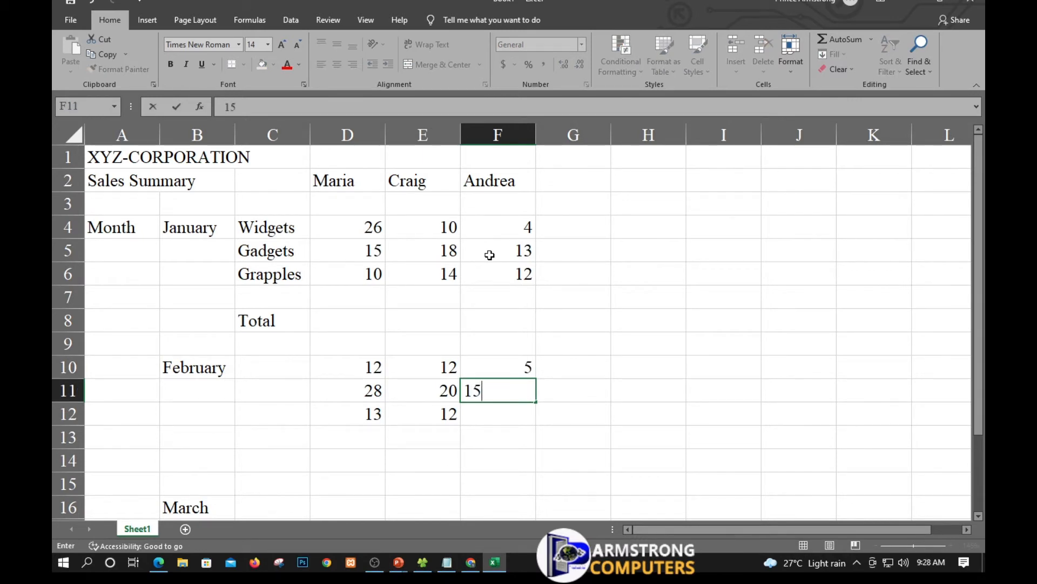
key("Return")
type("17")
key("Return")
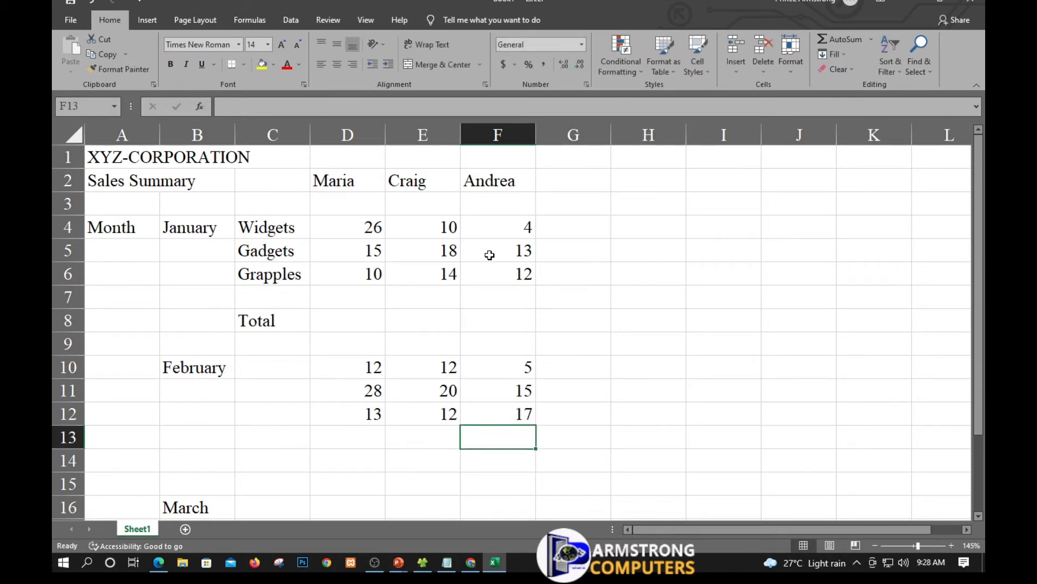
- Enter the first salesperson's March sales of 23, 20 and 16 in cells D16, D17 and D18
key("Down")
key("Down")
key("Down")
key("Left")
key("Left")
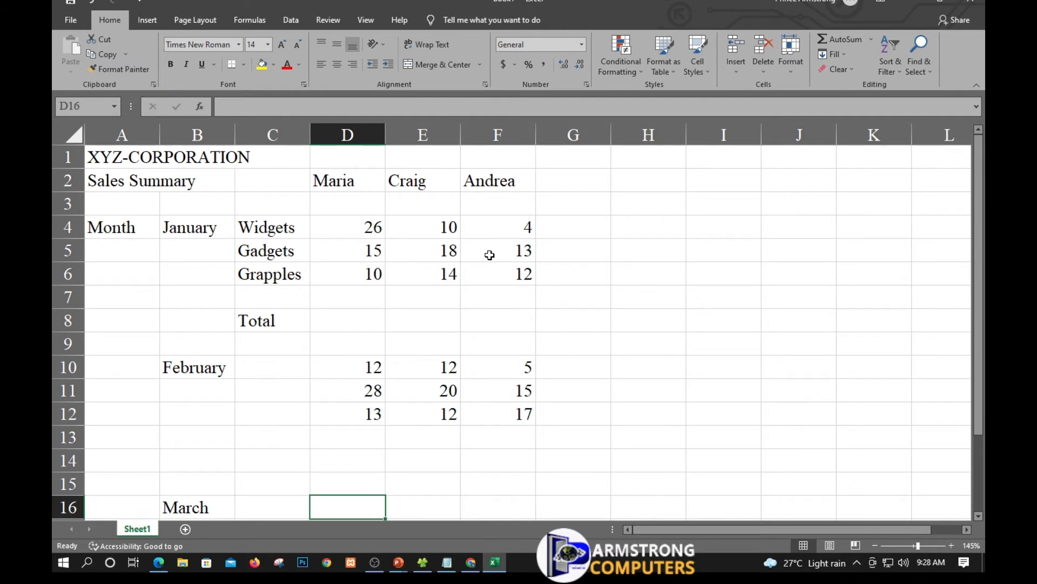
type("23")
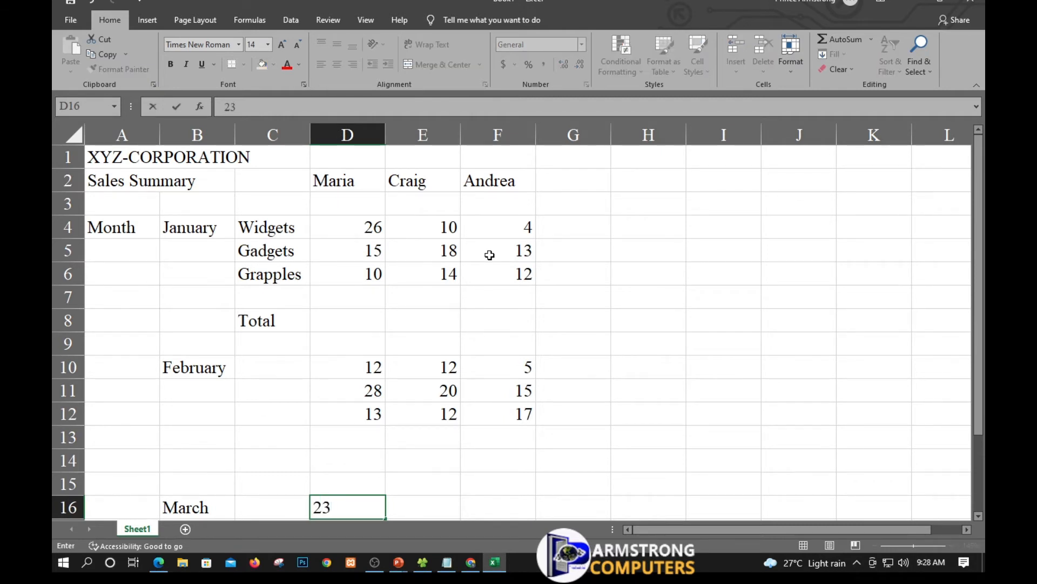
key("Return")
type("20")
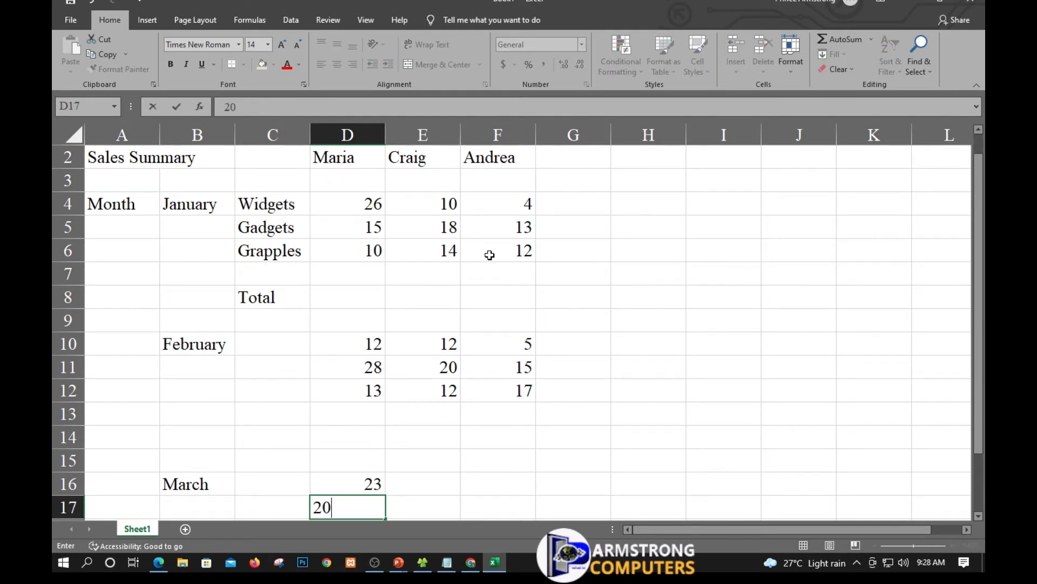
key("Return")
type("16")
key("Tab")
- Enter the second salesperson's March sales of 10, 25 and 17 in cells E16, E17 and E18
key("Up")
key("Up")
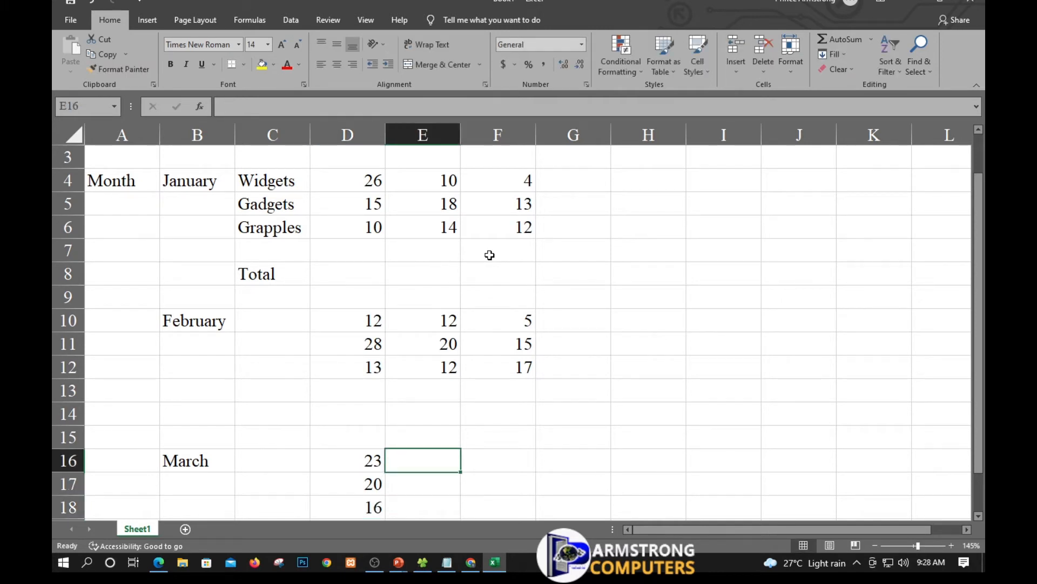
type("10")
key("Return")
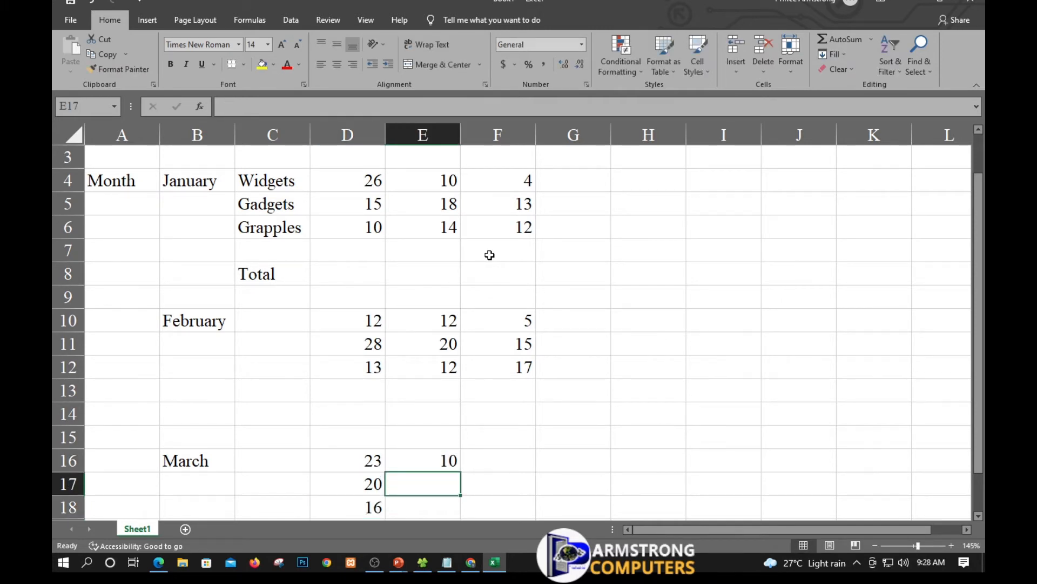
type("25")
key("Return")
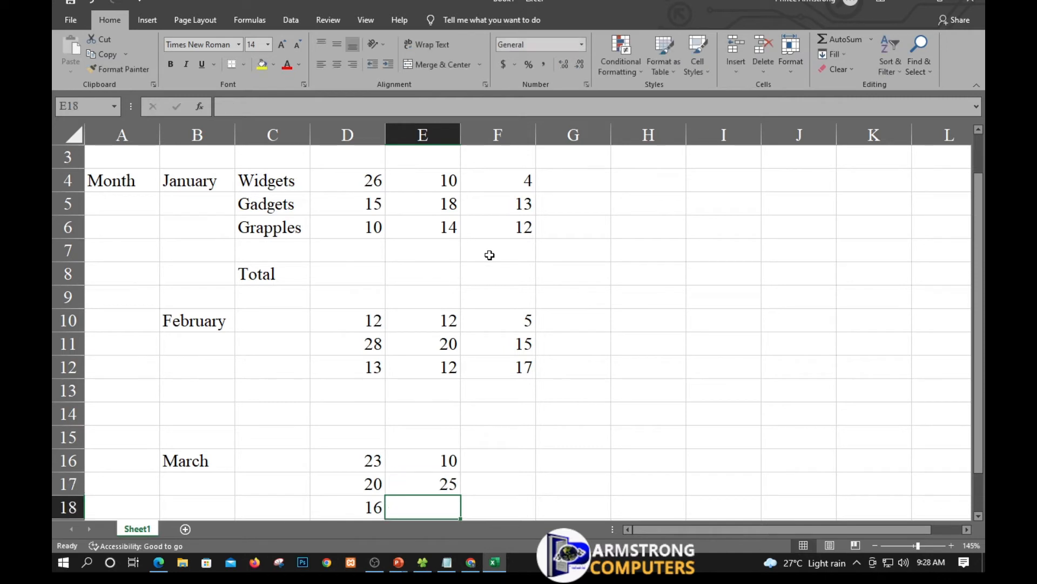
type("17")
key("Tab")
- Enter the third salesperson's March sales of 8, 19 and 16 in cells F16, F17 and F18
key("Up")
key("Up")
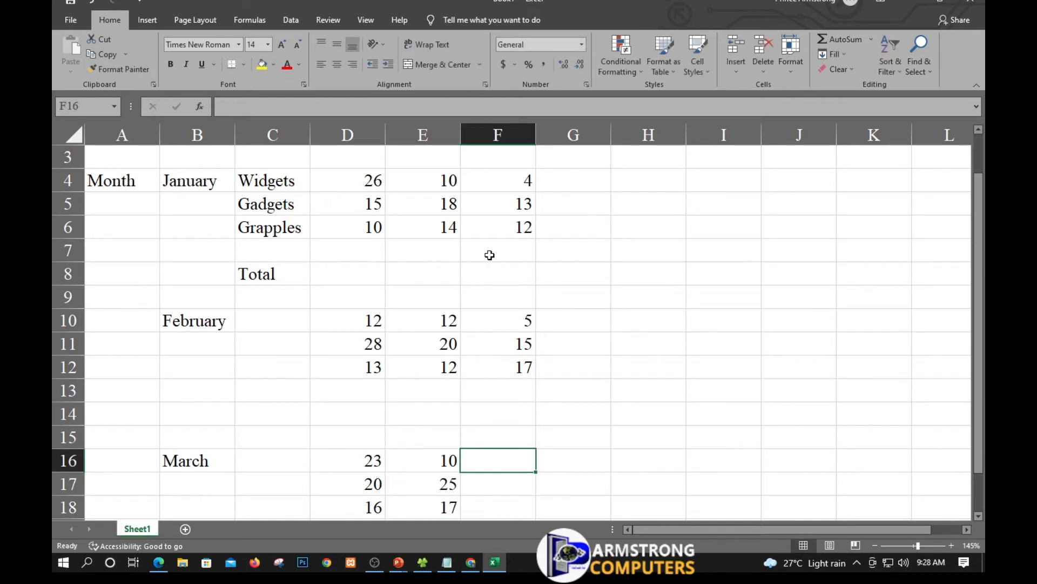
type("8")
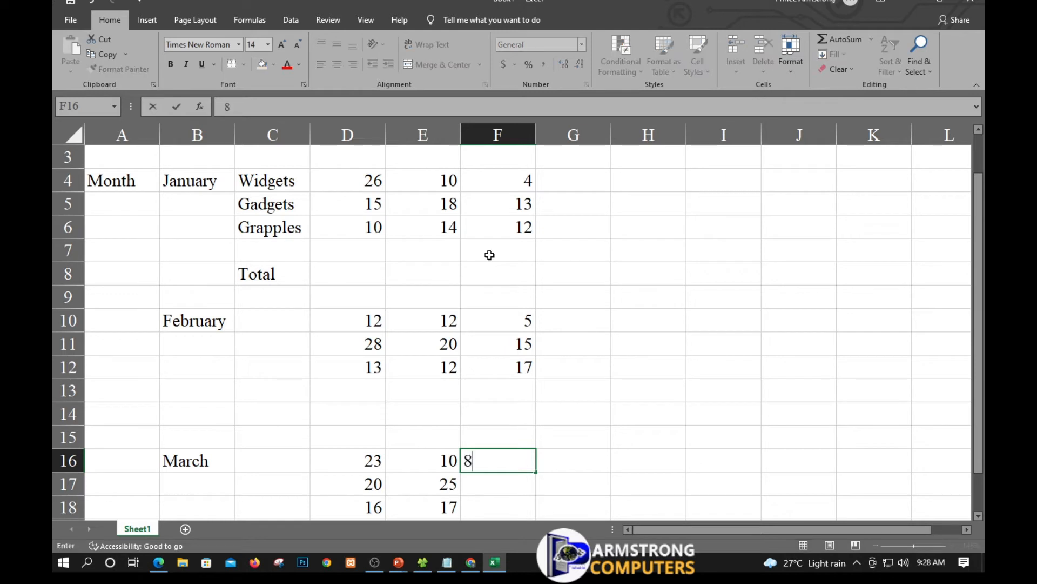
key("Return")
type("19")
key("Return")
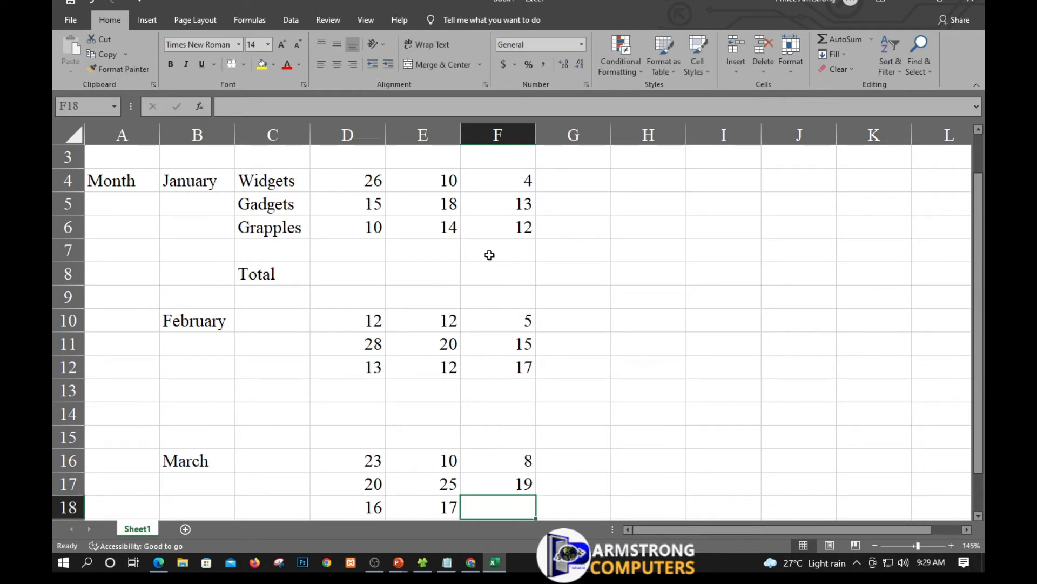
type("16")
key("Return")
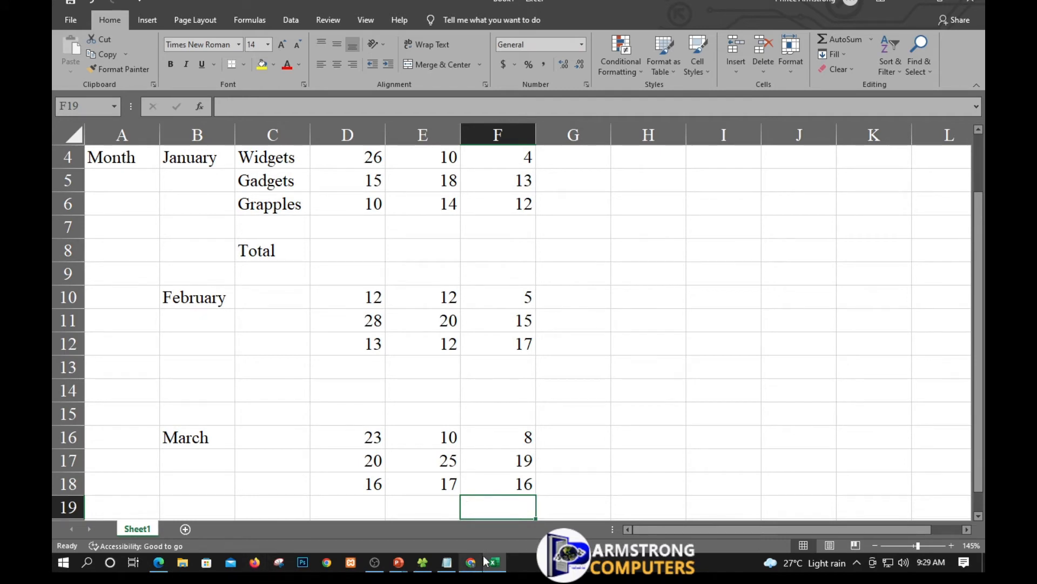
scroll(458, 329, "down", 1)
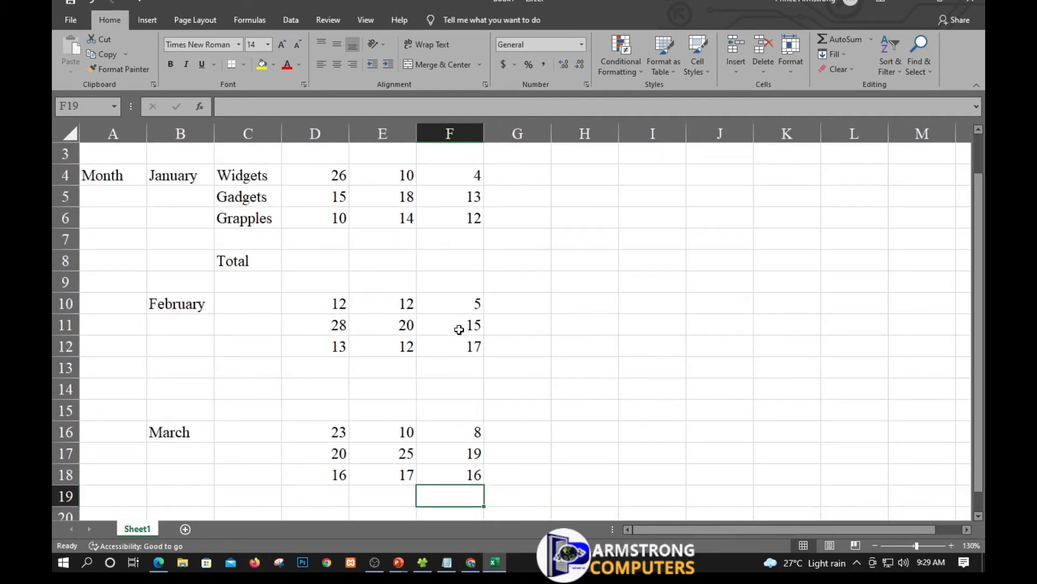
scroll(459, 329, "down", 1)
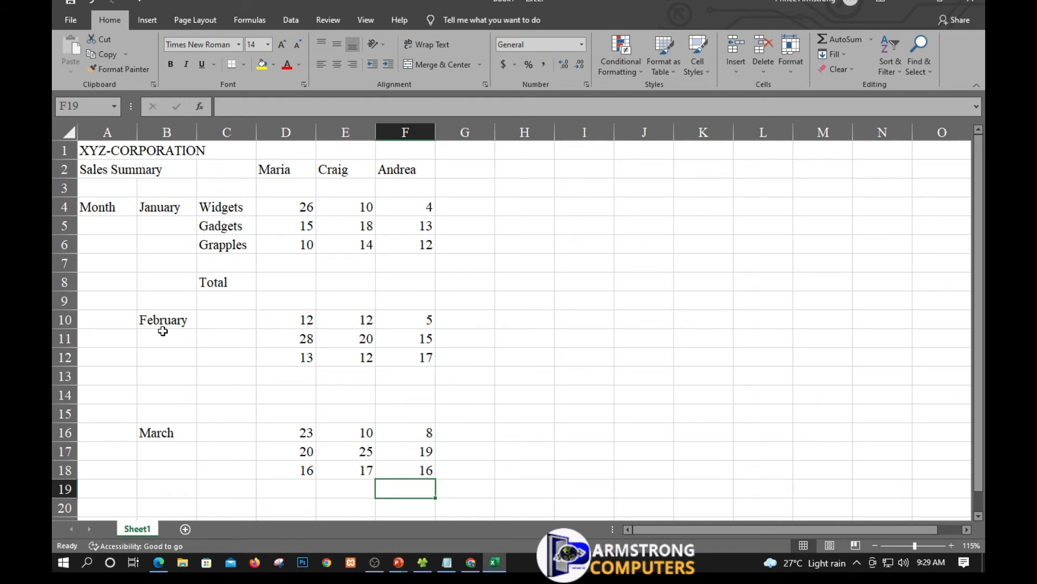
left_click(297, 278)
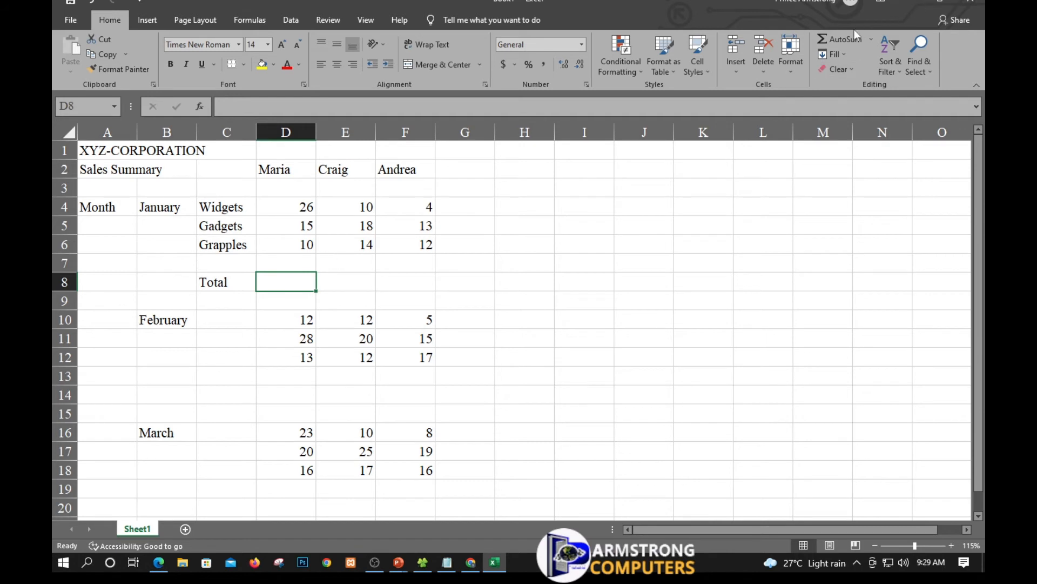
left_click(834, 36)
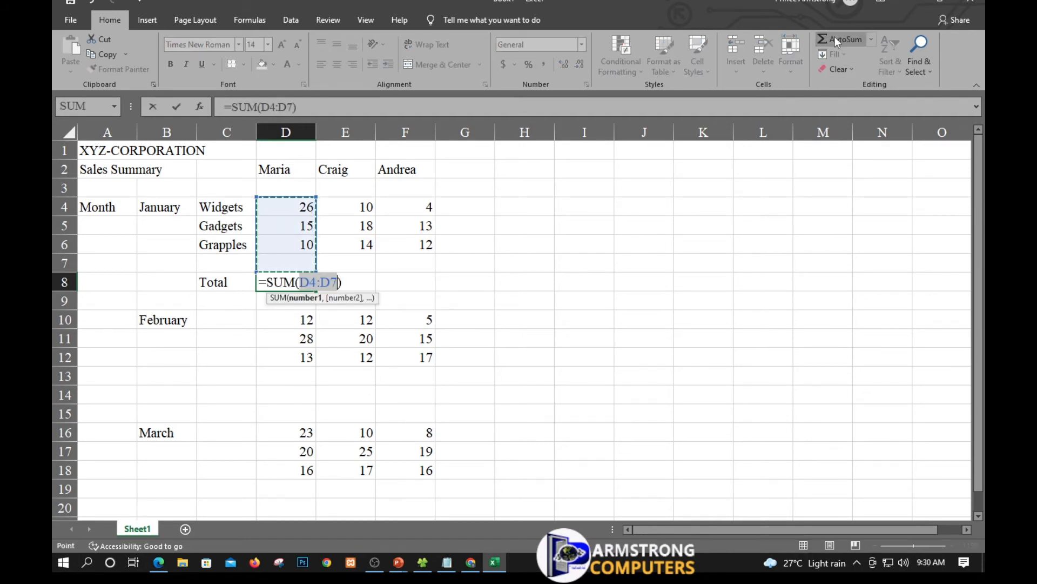
key("BackSpace")
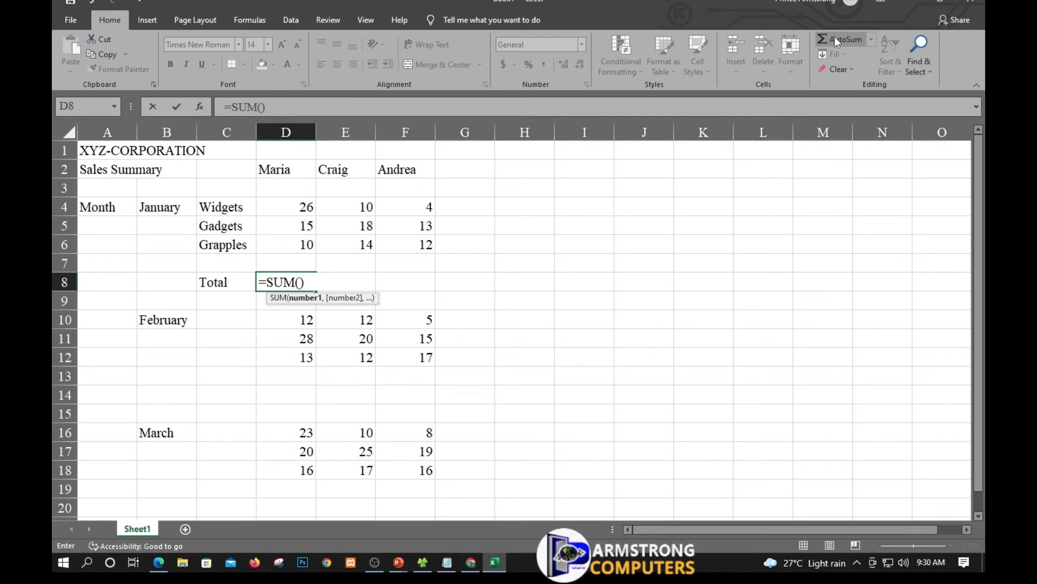
key("BackSpace")
key("BackSpace")
key("BackSpace")
key("BackSpace")
key("BackSpace")
key("BackSpace")
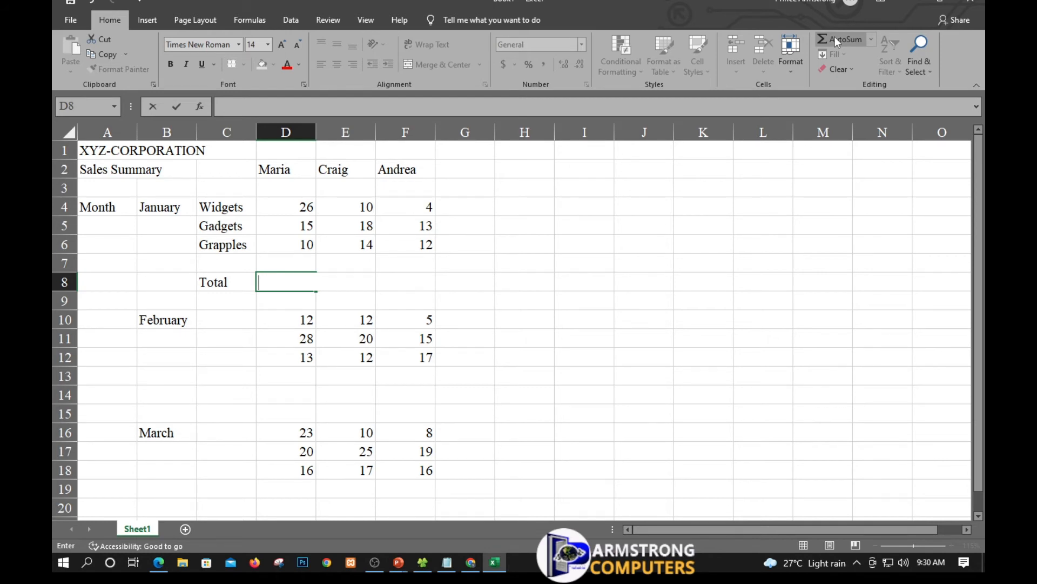
- Enter the formula =SUM(D4:D6) in cell D8 to total the first salesperson's January sales
type("=")
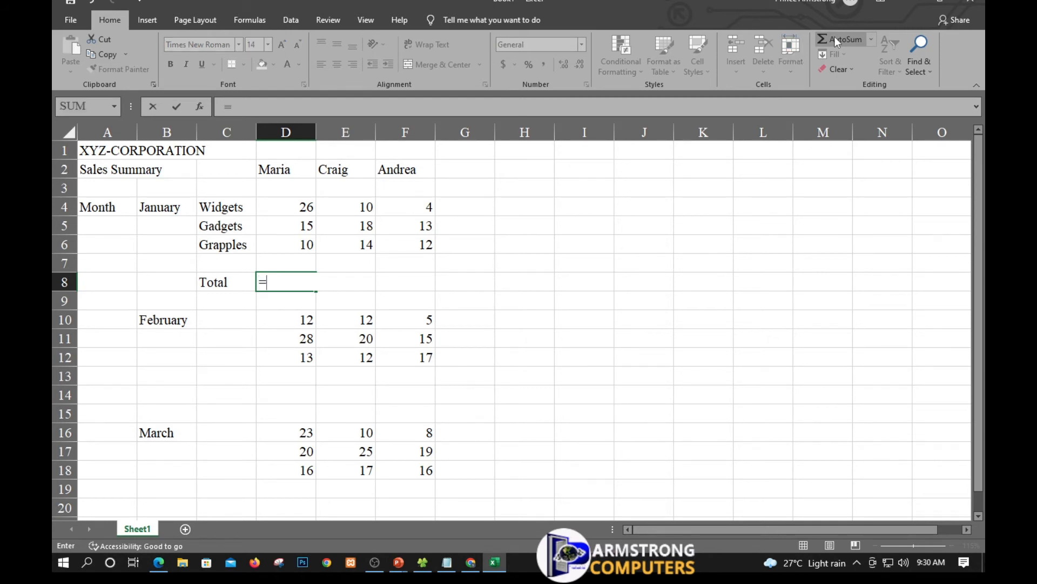
type("sum")
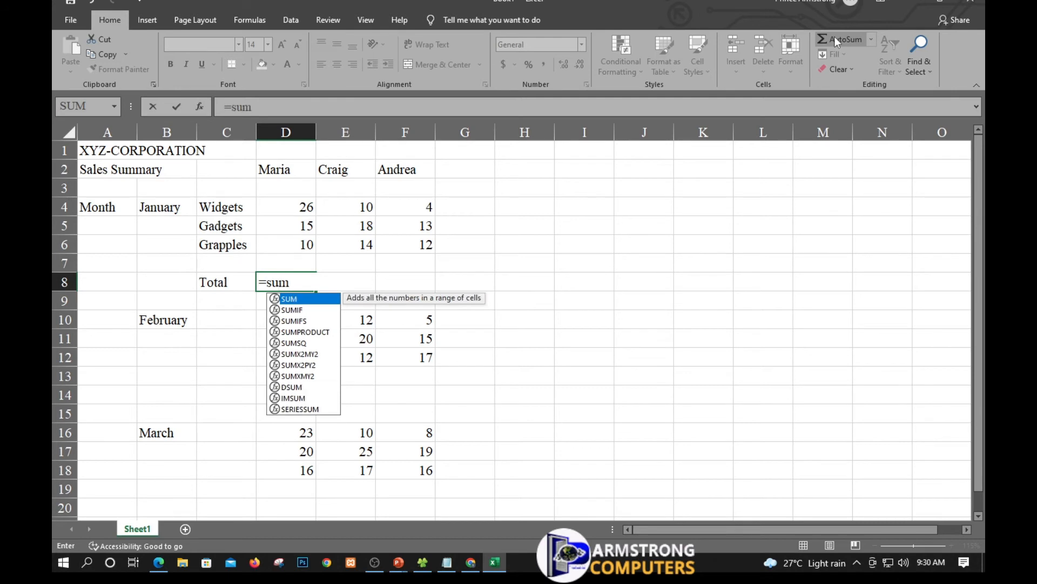
type("(")
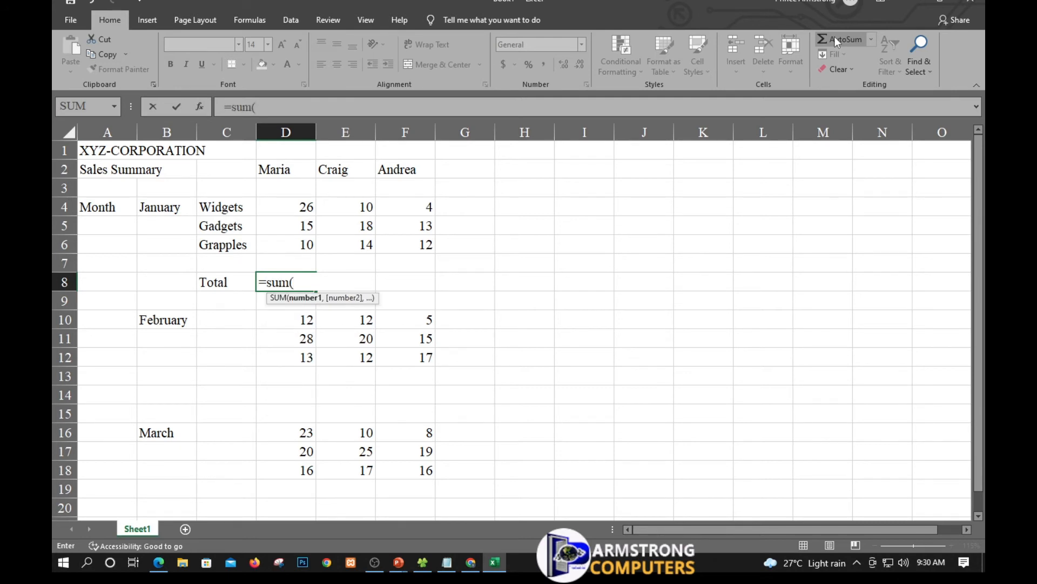
type("d")
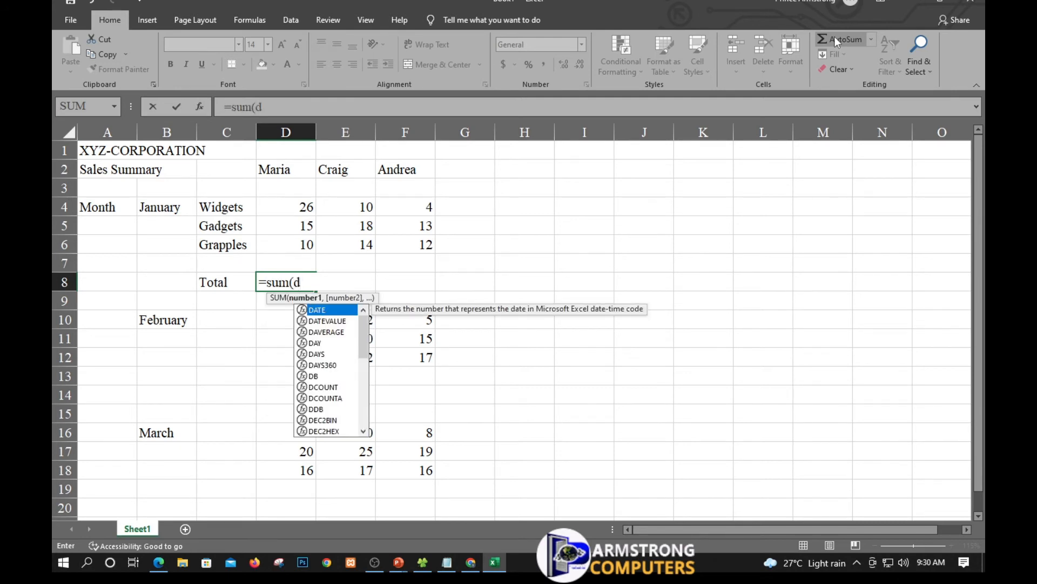
type("4:")
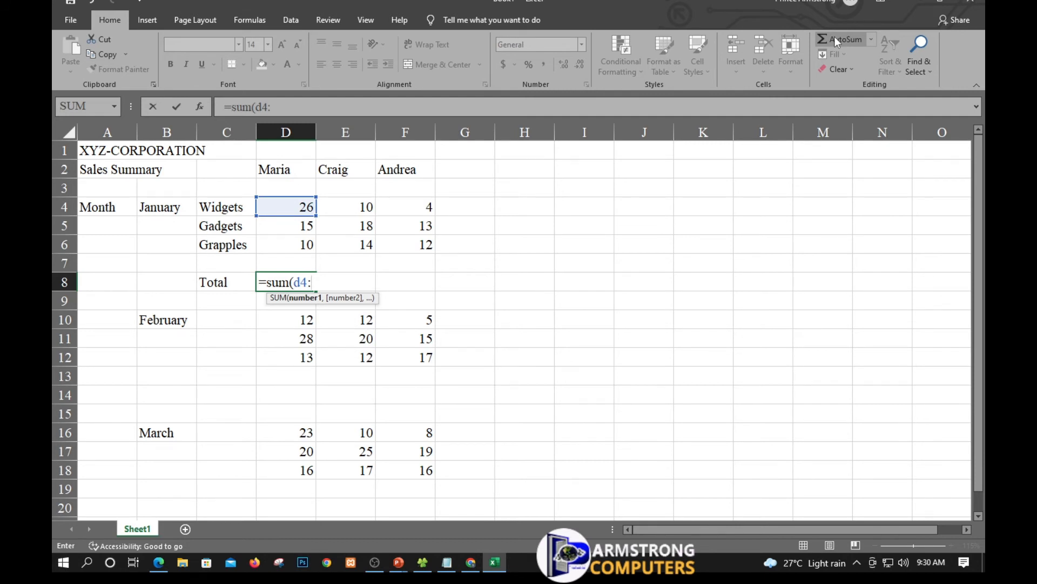
type("d6")
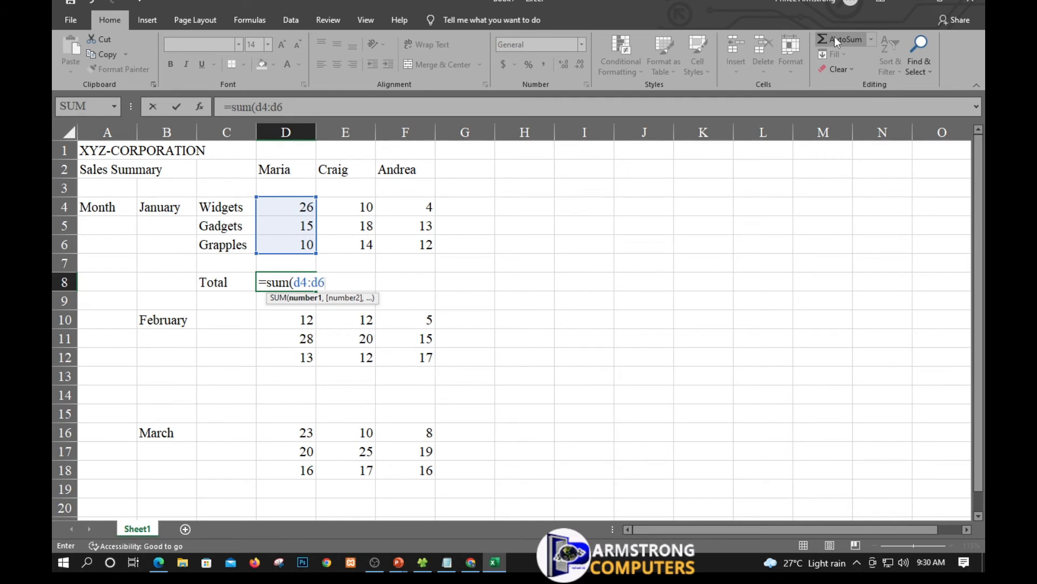
type(")")
key("Return")
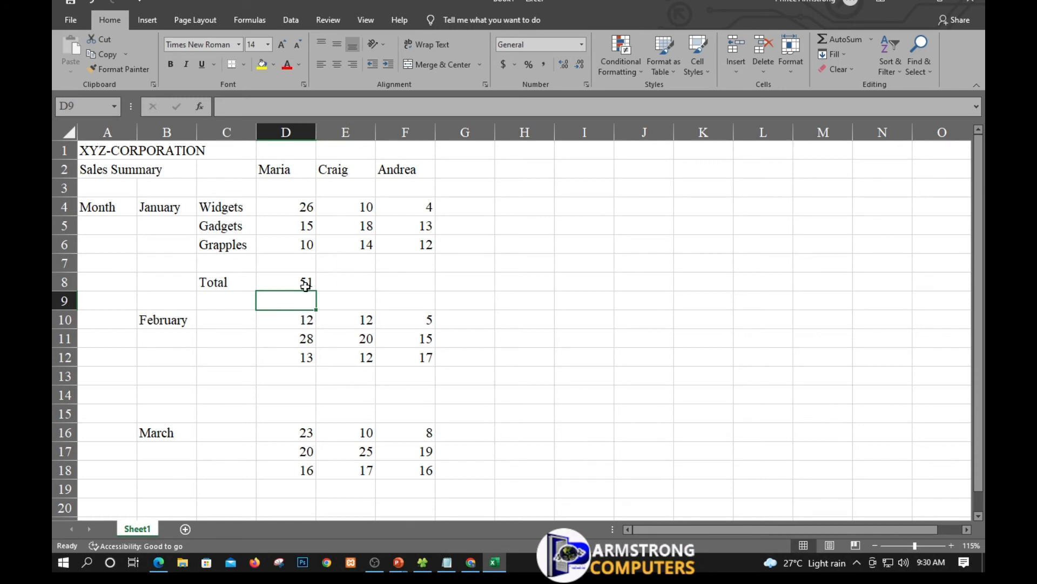
left_click(346, 282)
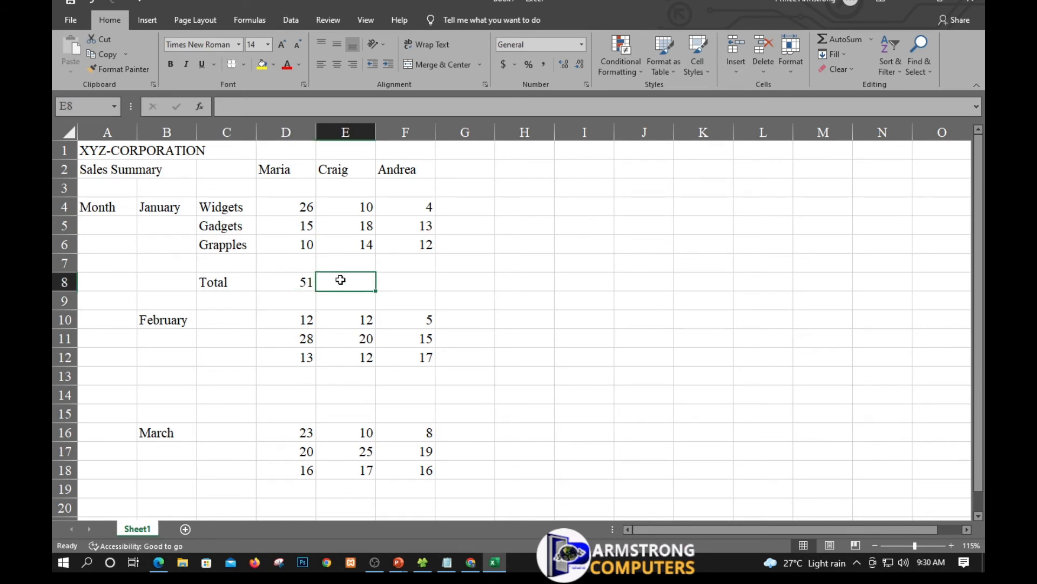
left_click(306, 283)
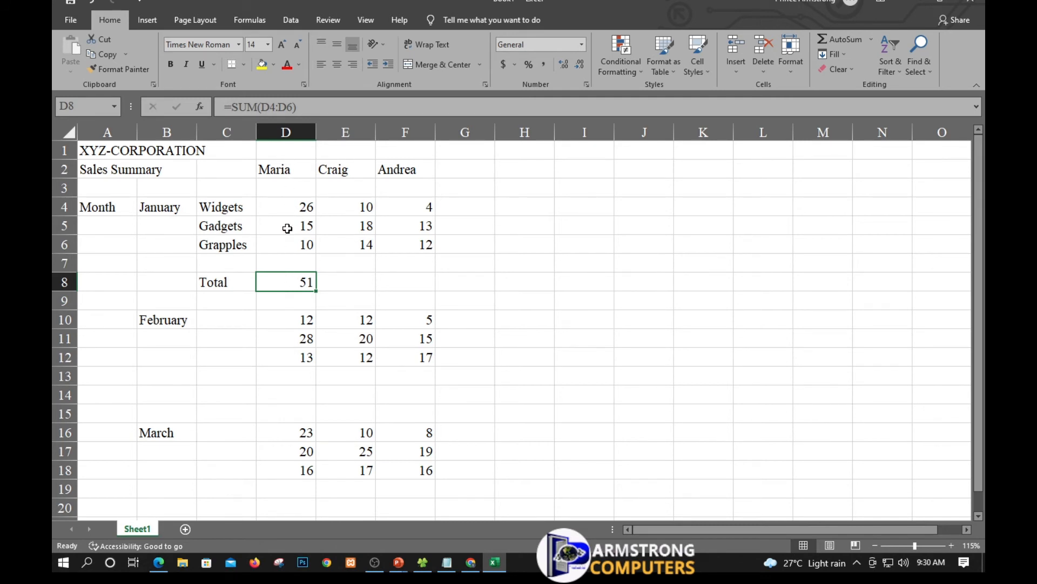
left_click(292, 247)
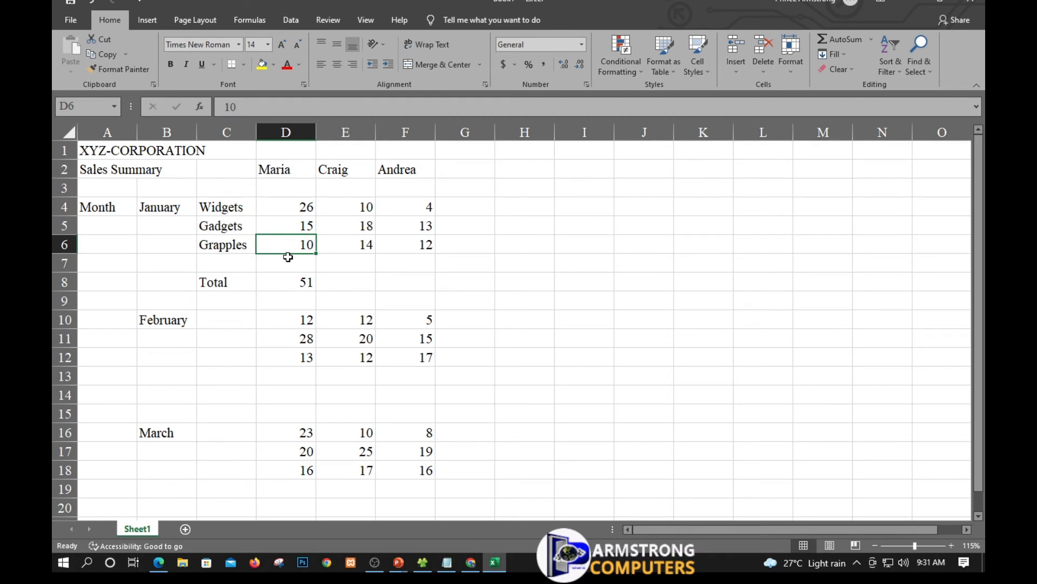
- Copy the January total formula from cell D8 into cells E8 and F8 for the other two salespeople
left_click(300, 286)
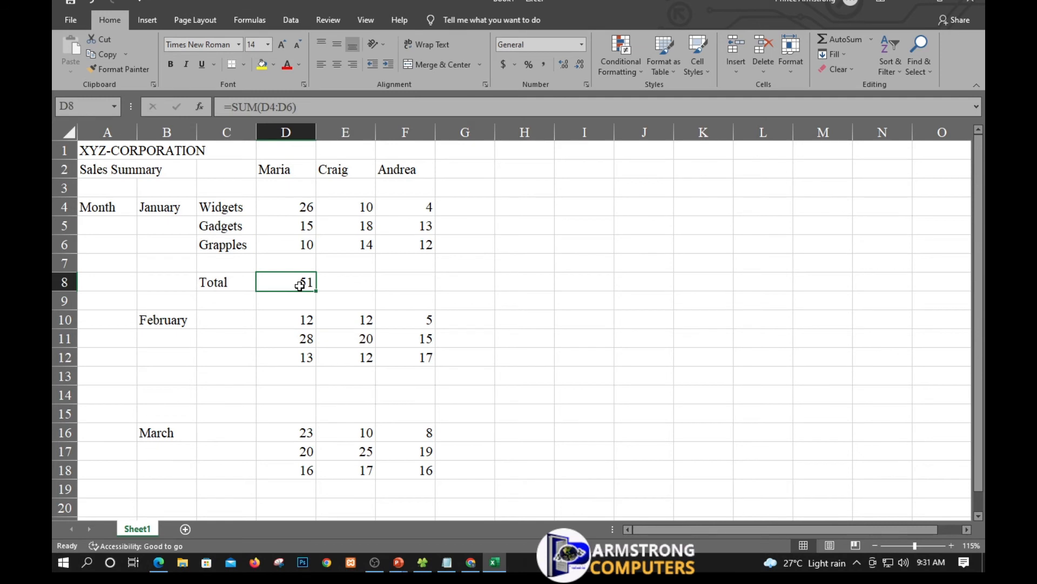
left_click(100, 54)
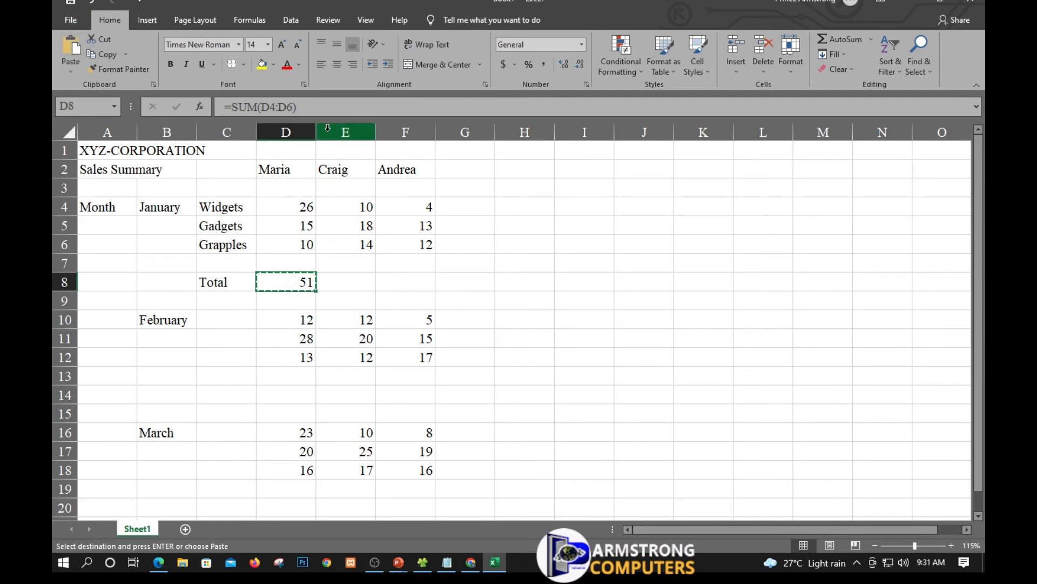
left_click_drag(340, 282, 400, 278)
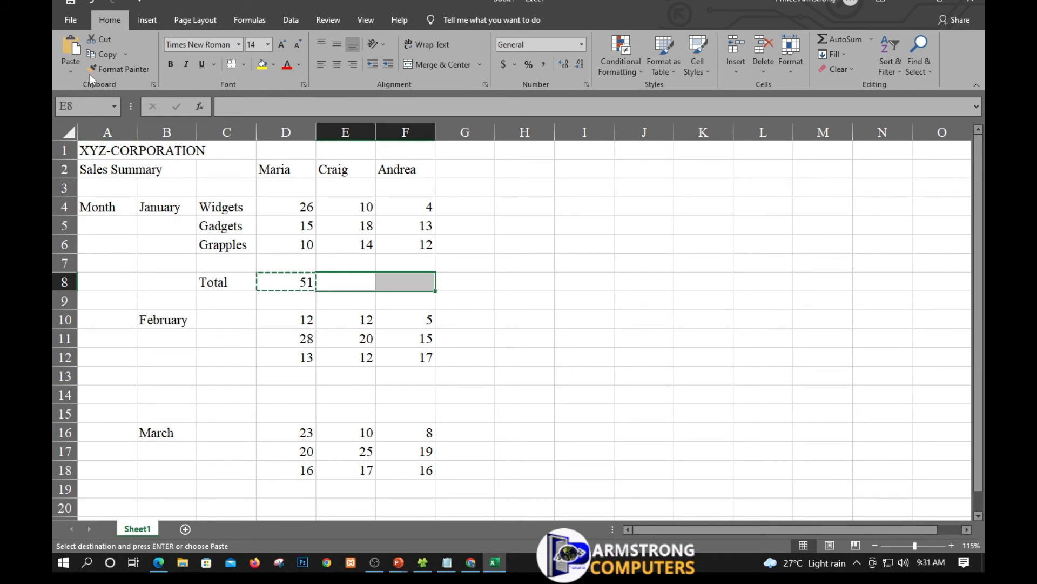
left_click(74, 44)
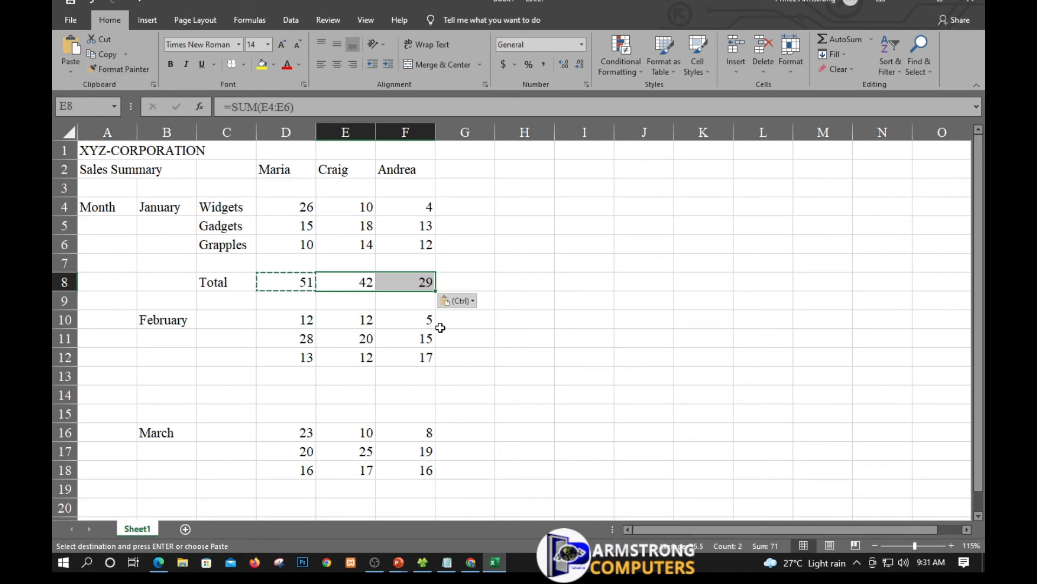
key("Escape")
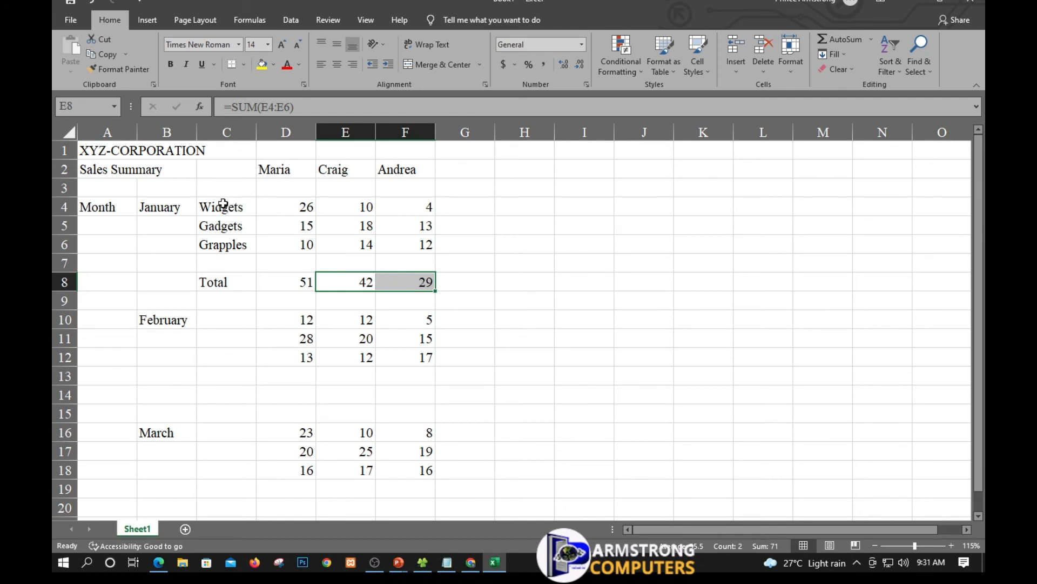
left_click_drag(223, 203, 225, 284)
key("ctrl+c")
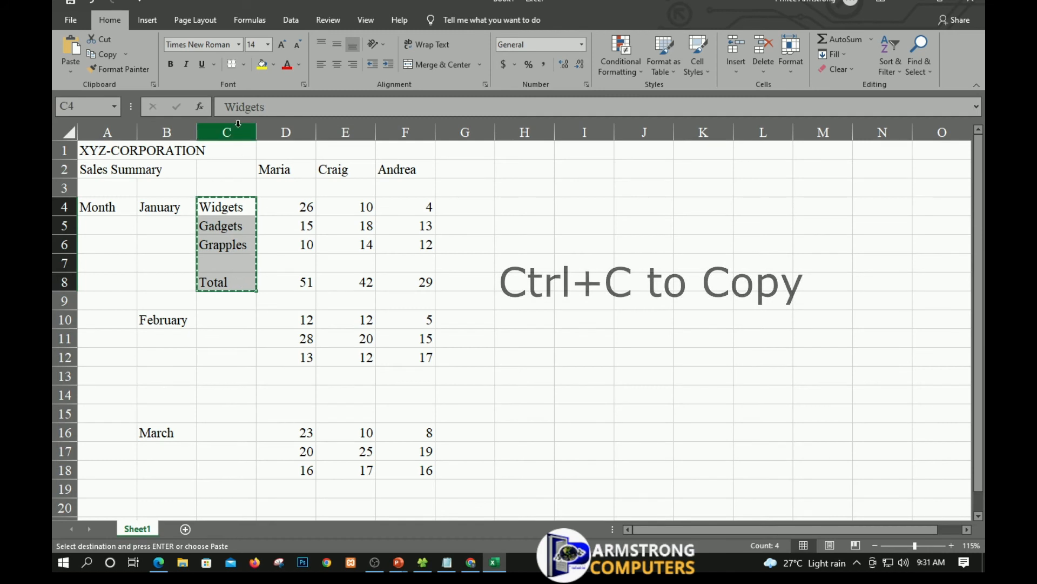
left_click(221, 321)
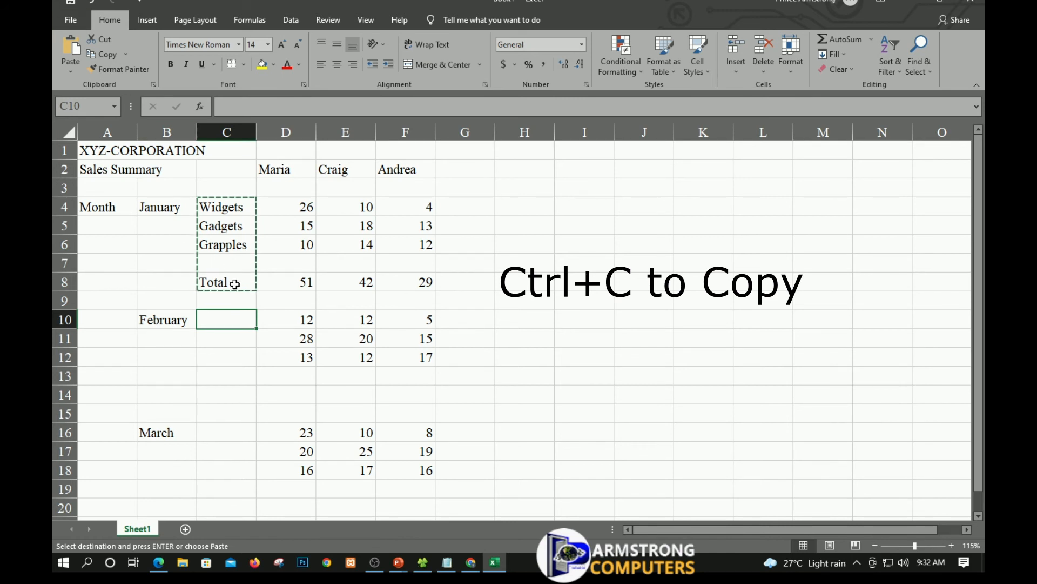
key("Escape")
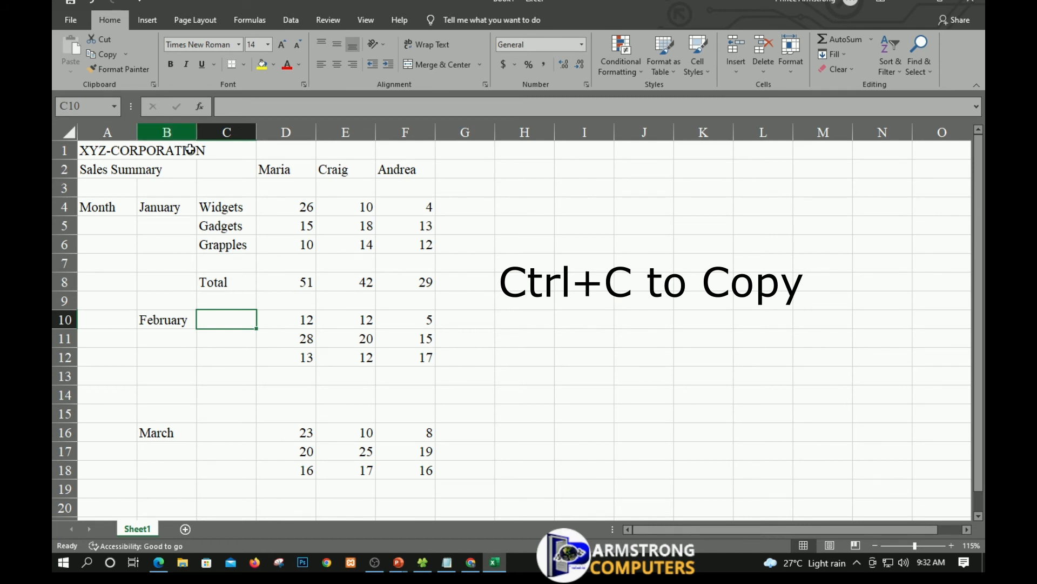
- Copy the product and Total labels from C4:C8 into the February block at C10 and the March block at C16
left_click(224, 205)
left_click_drag(224, 205, 216, 280)
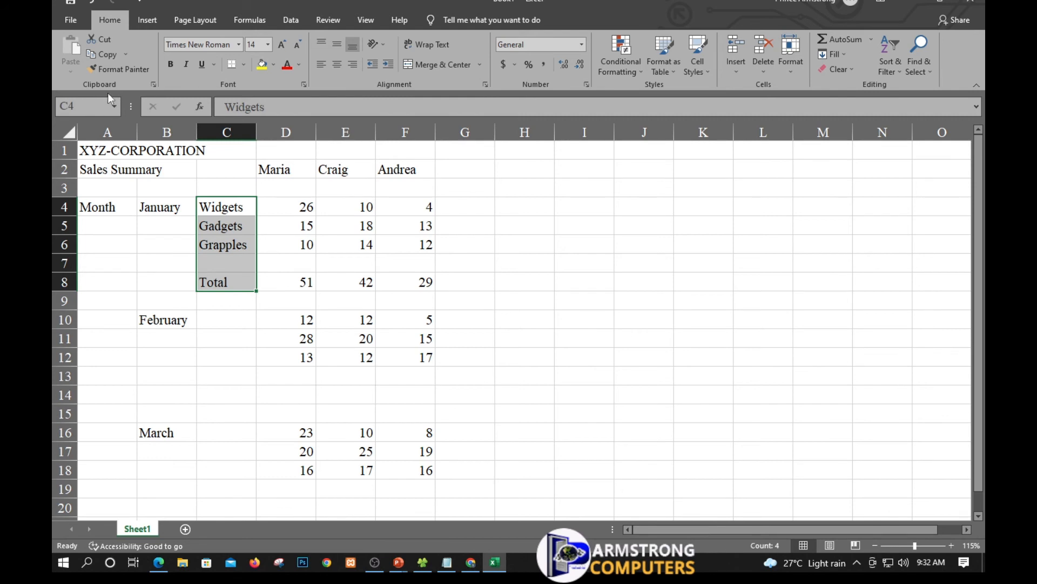
left_click(105, 54)
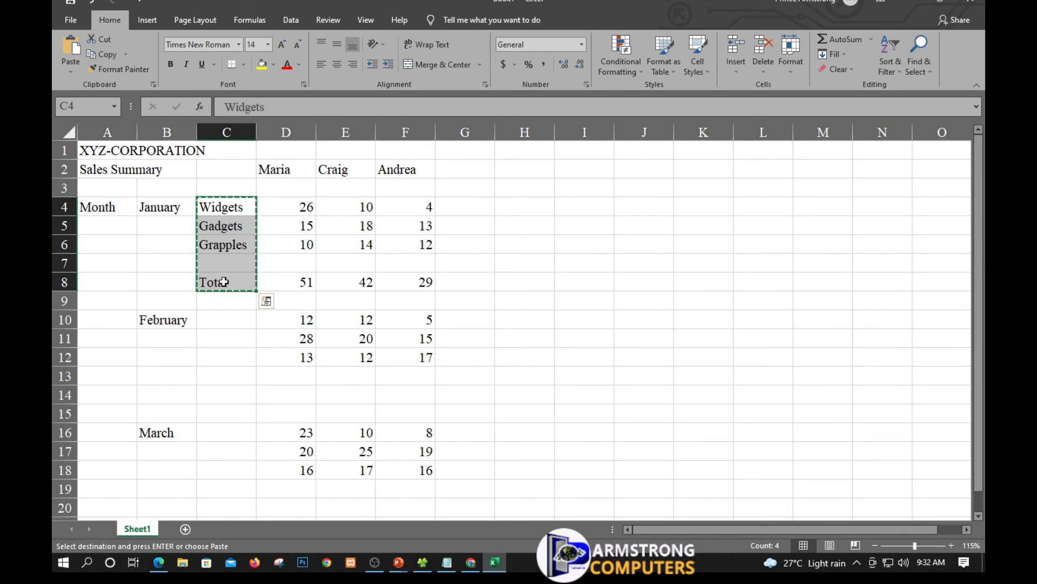
left_click(223, 325)
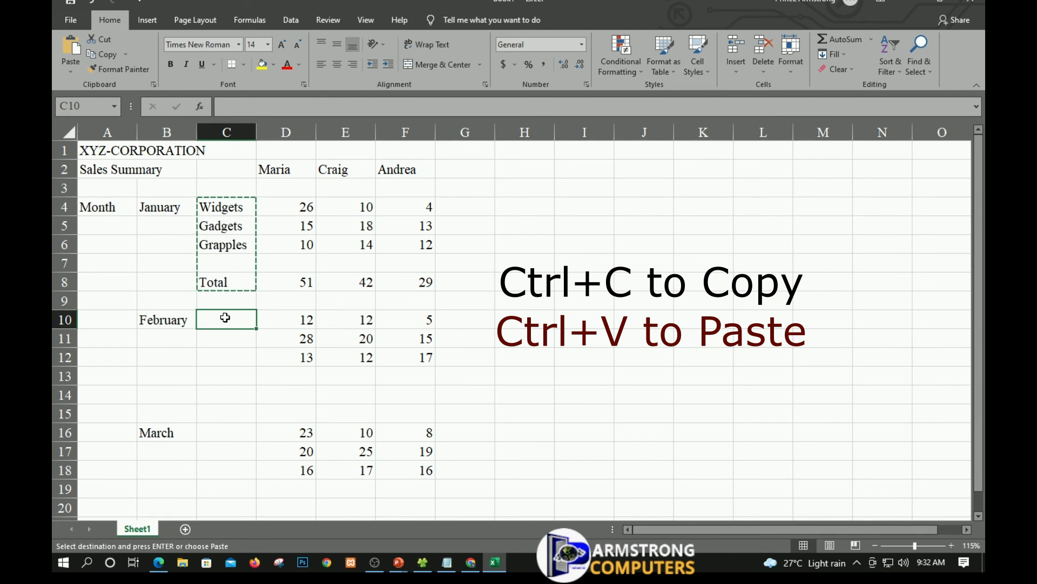
key("ctrl+v")
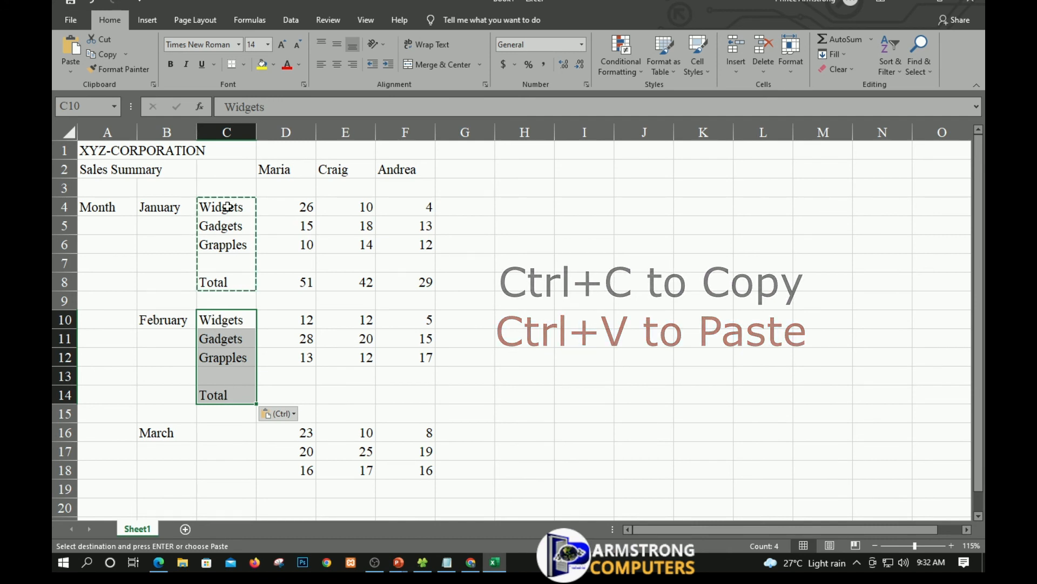
left_click(229, 437)
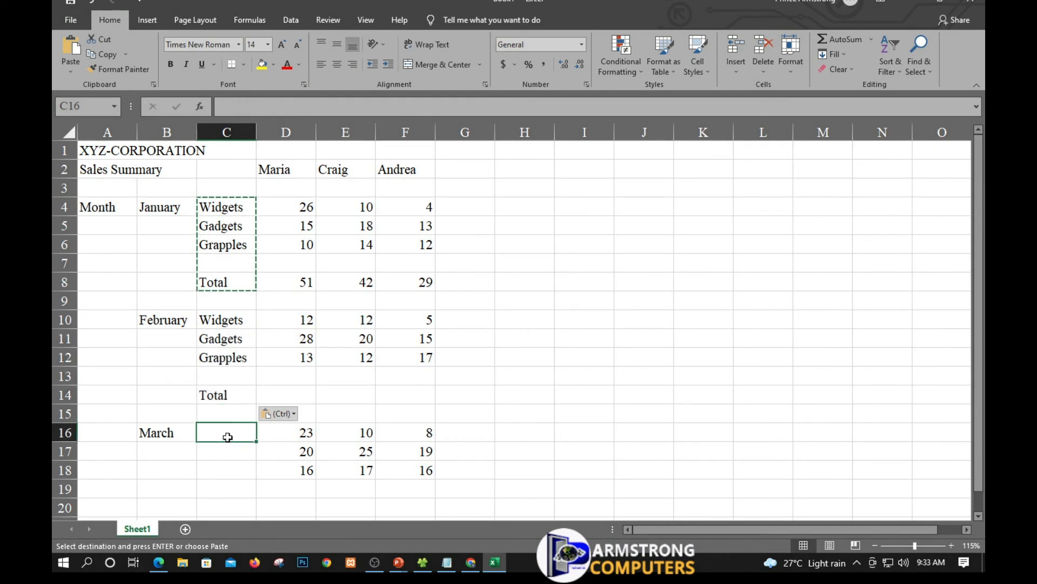
key("ctrl+v")
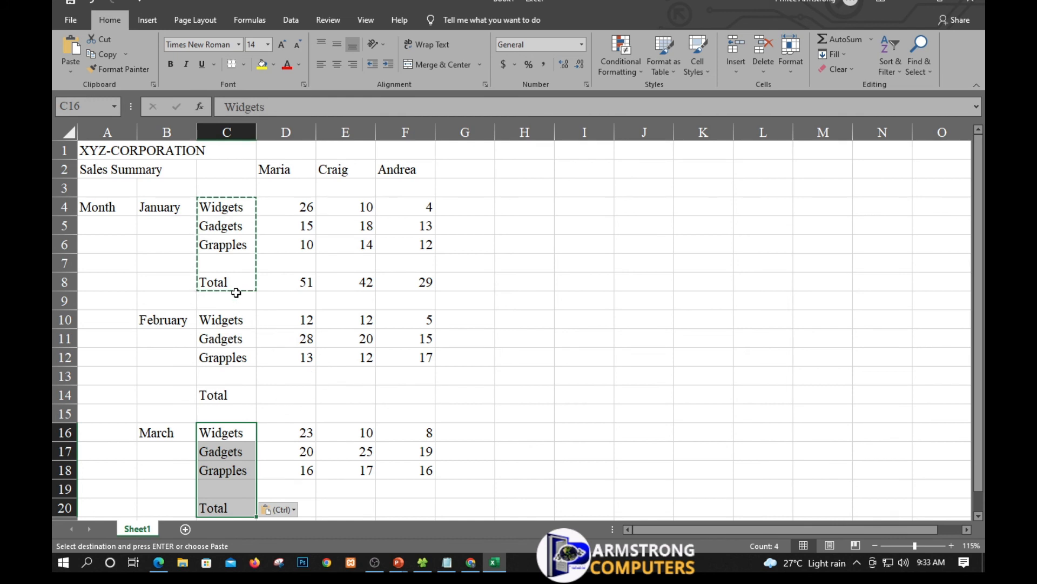
key("Escape")
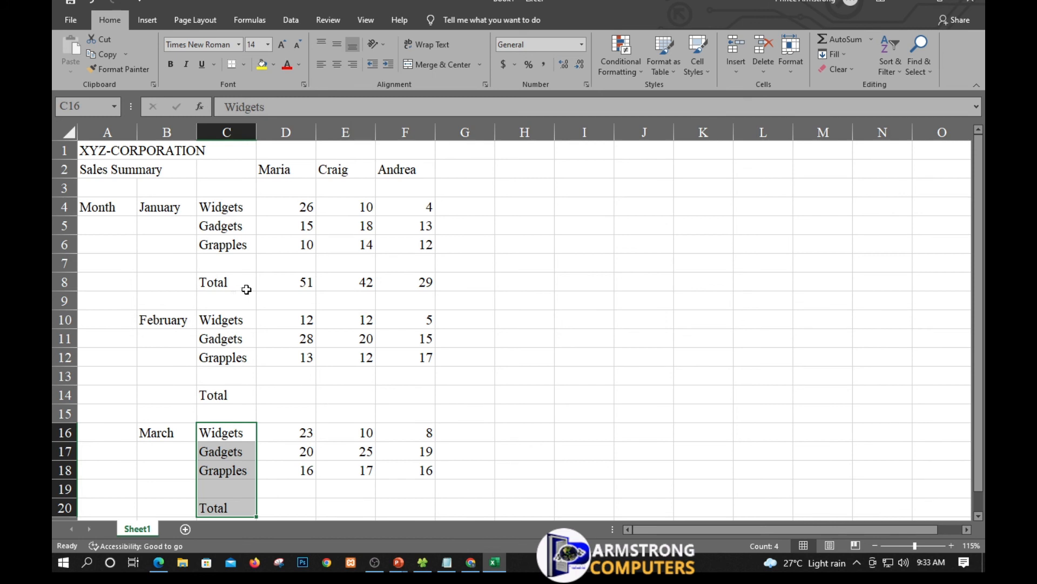
- Copy the January total formulas from D8:F8 into the February Total row at D14:F14
scroll(241, 291, "down", 2)
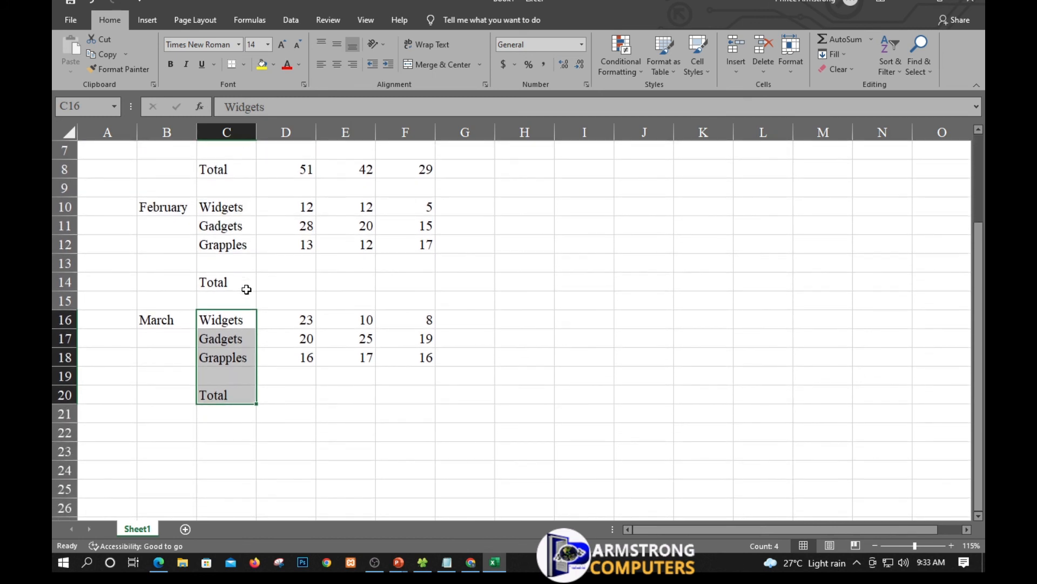
scroll(246, 289, "up", 2)
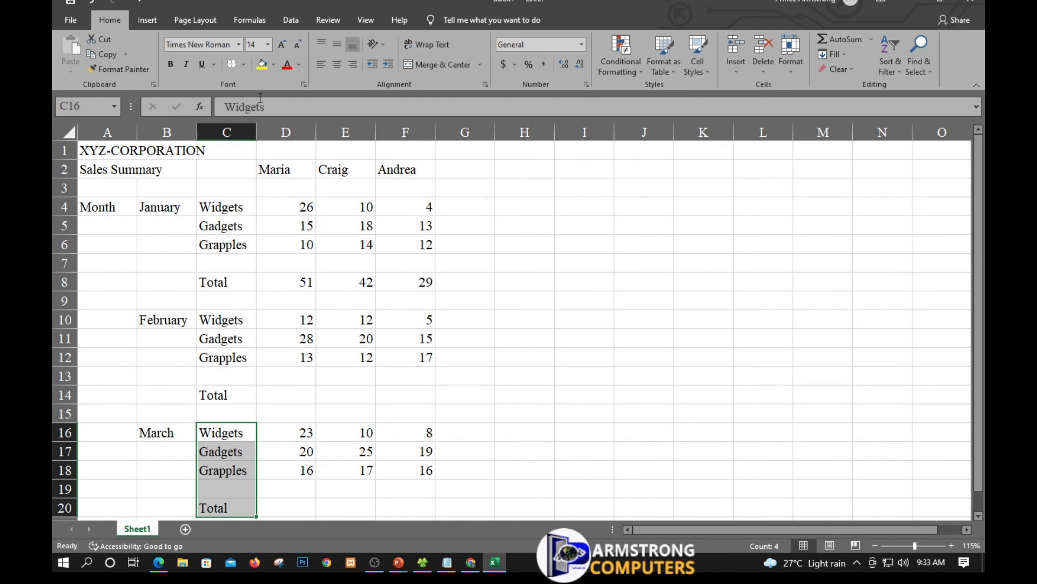
left_click(271, 284)
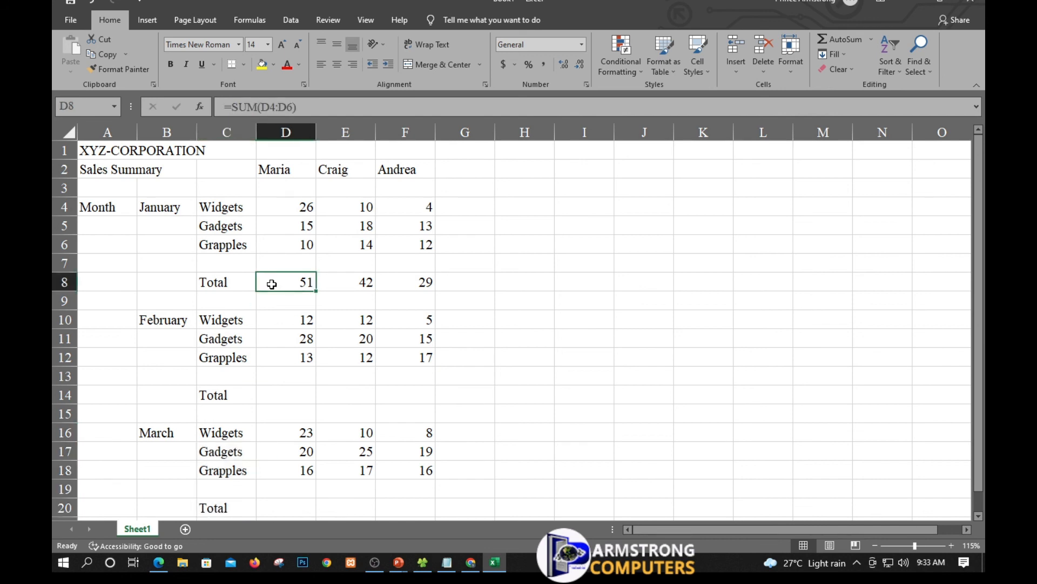
left_click_drag(271, 284, 394, 277)
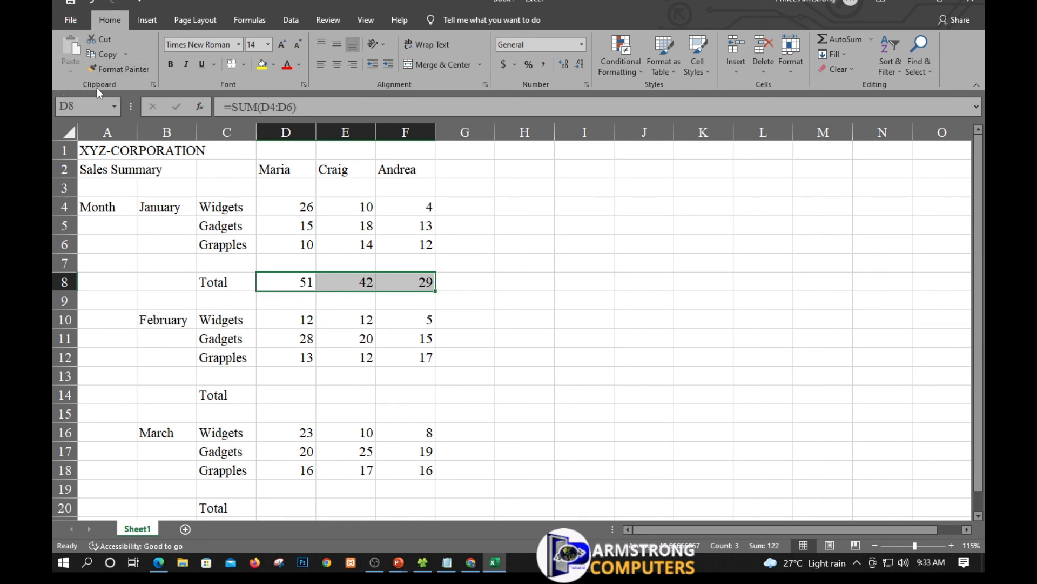
left_click(101, 54)
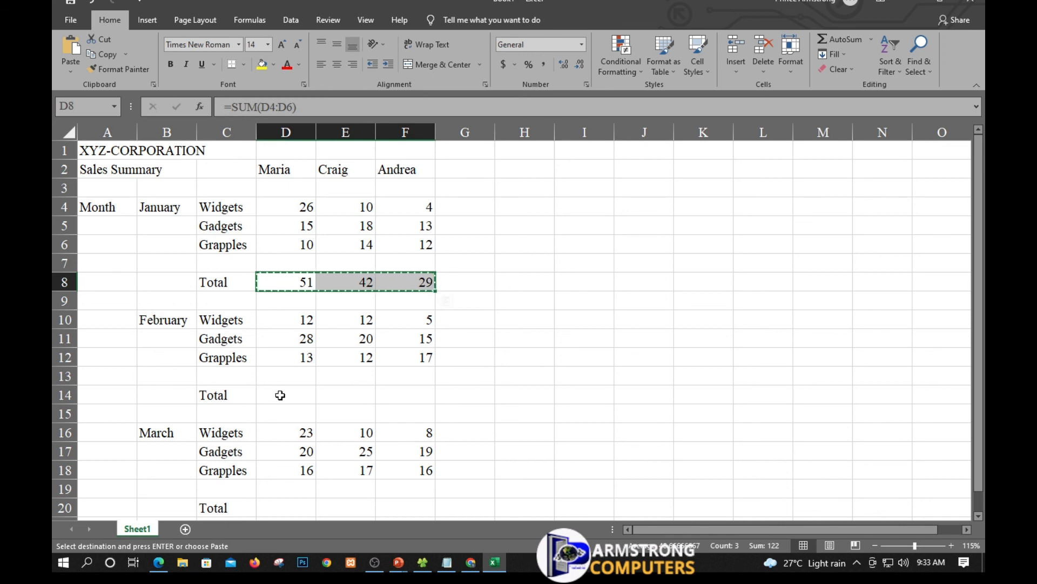
left_click_drag(279, 395, 416, 394)
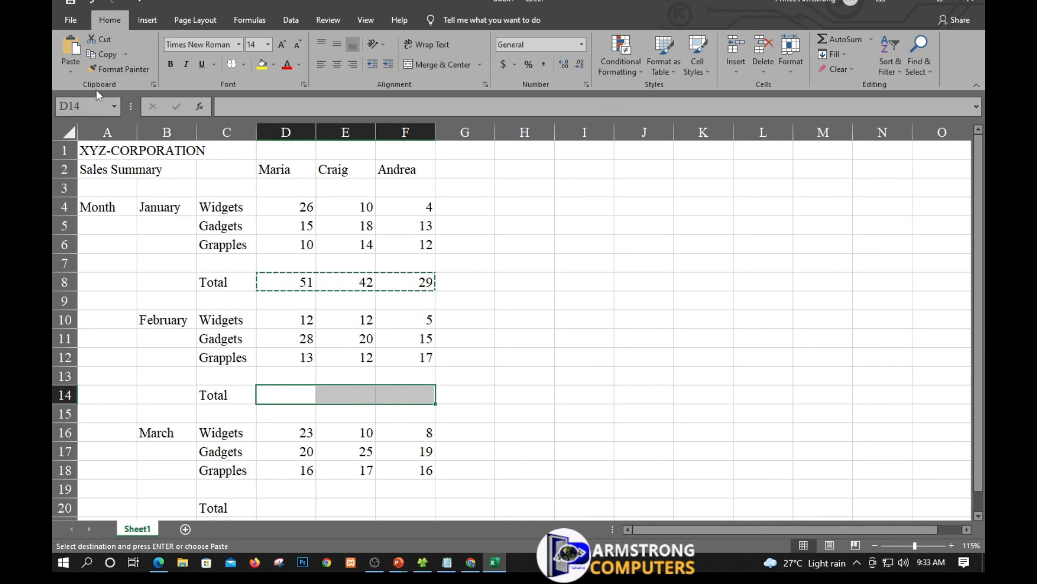
left_click(72, 42)
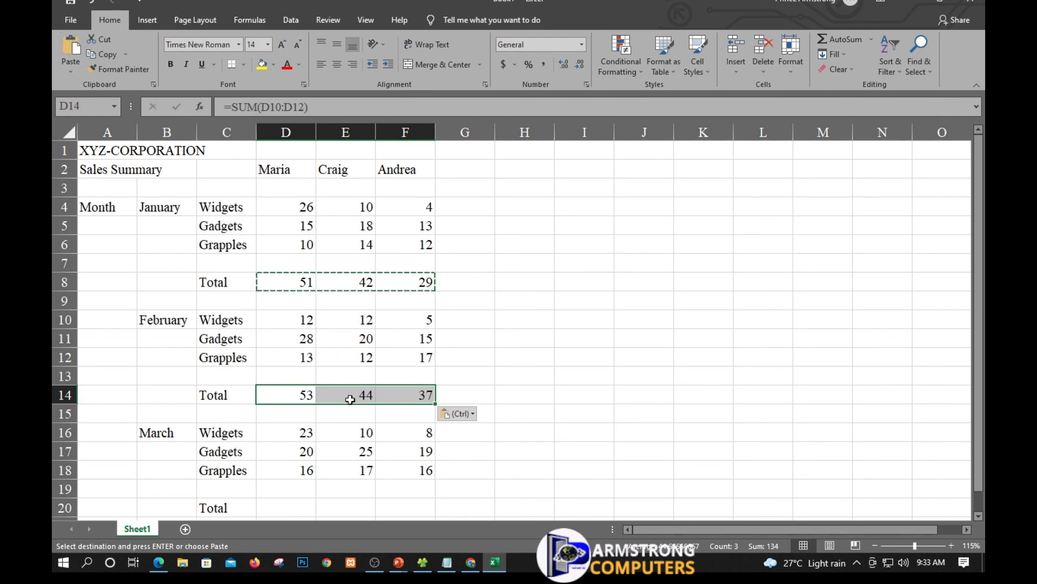
- Paste the copied January total formulas into the March Total row at D20:F20 and end the copy mode
scroll(351, 379, "down", 2)
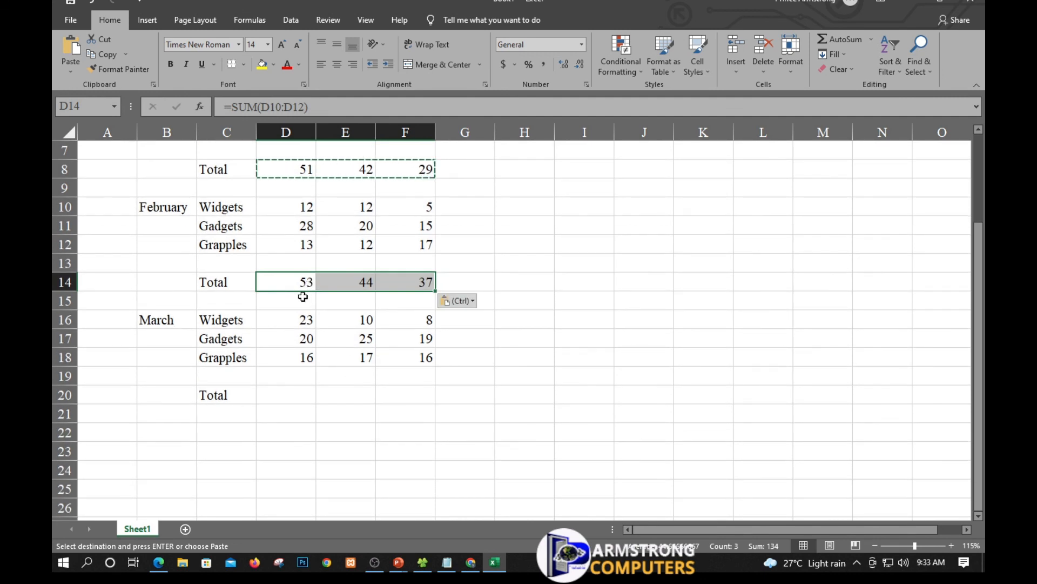
left_click(281, 395)
left_click_drag(285, 395, 396, 396)
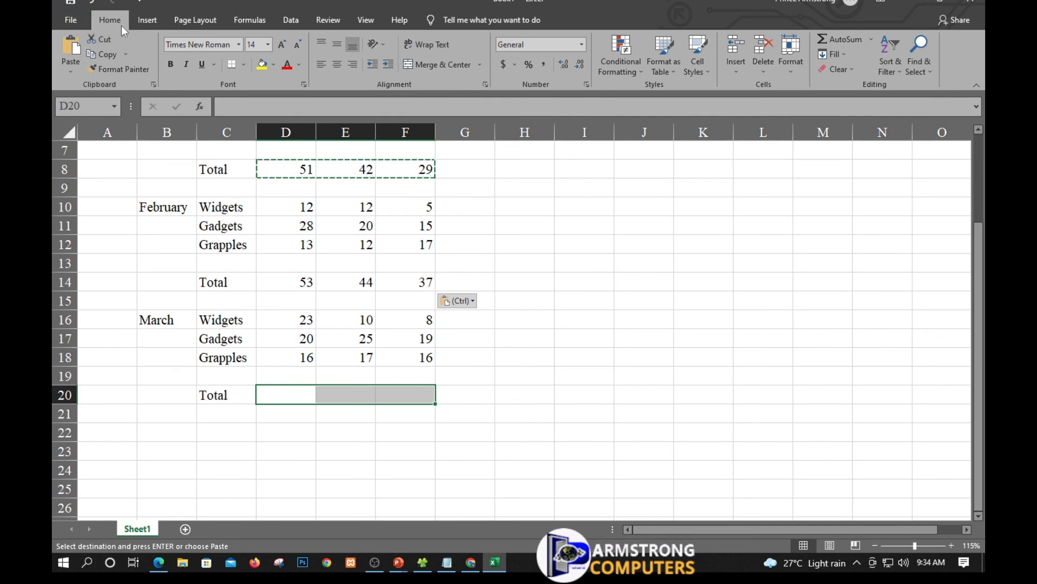
left_click(74, 48)
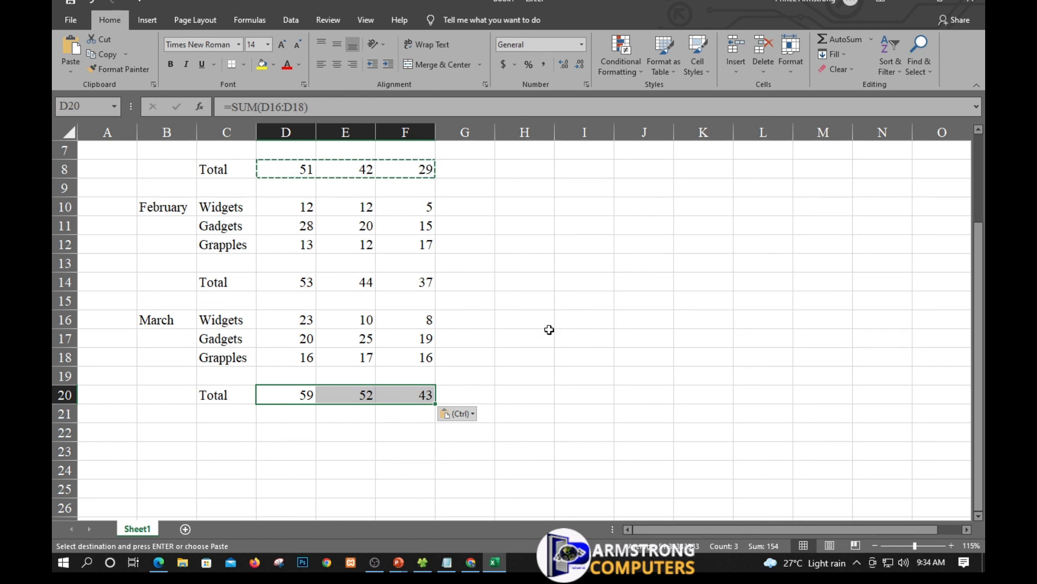
key("Escape")
scroll(504, 301, "up", 2)
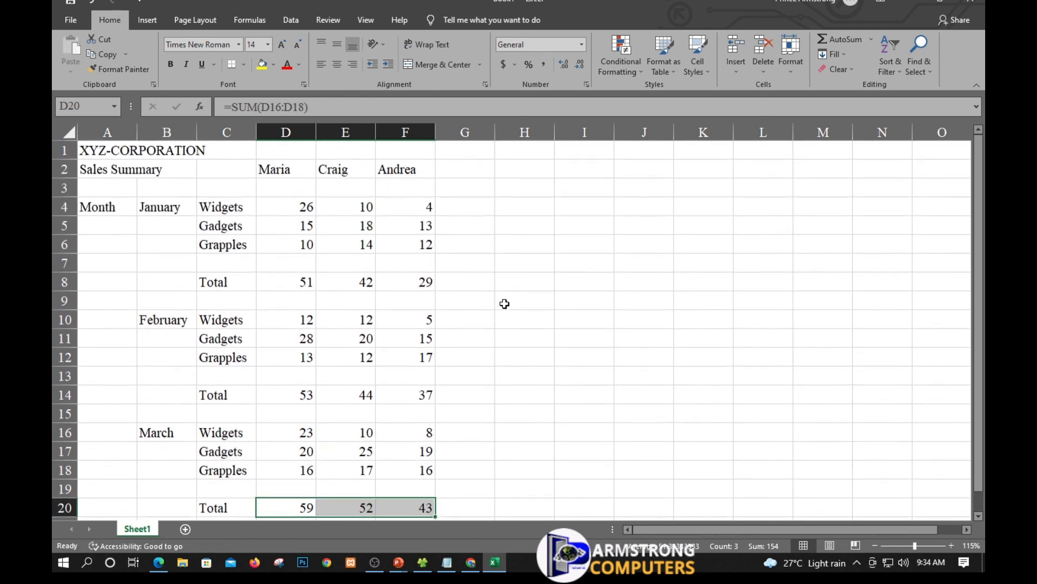